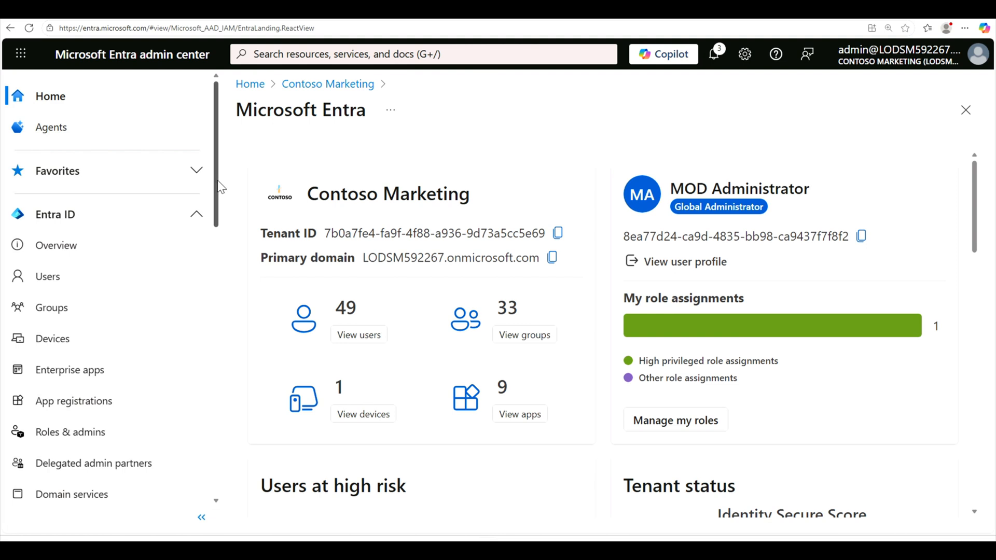
# Step: Start adding a custom domain in Entra ID's domain names with the name sales.tenantname.onmicrosoft.com
pyautogui.scroll(-3, 215, 200)
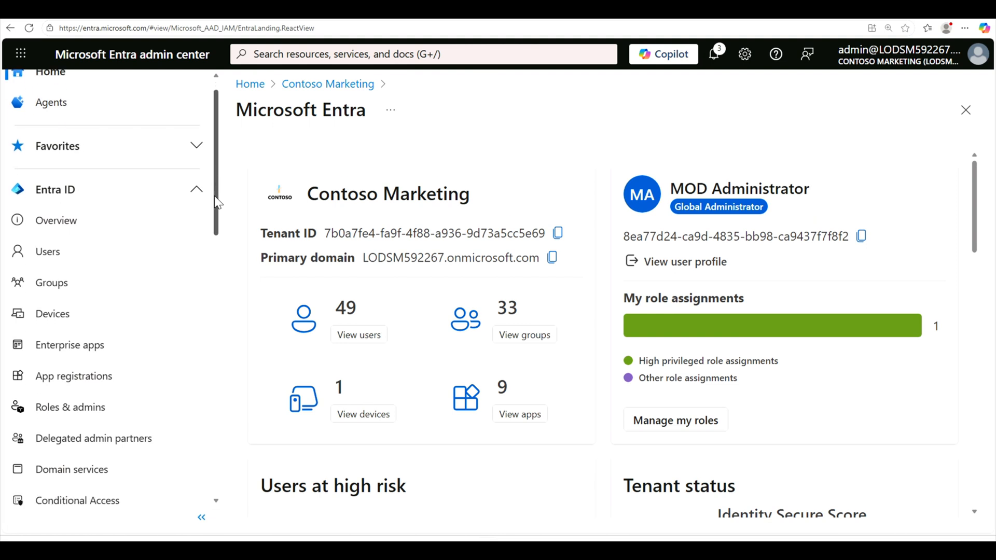
pyautogui.scroll(-7, 210, 259)
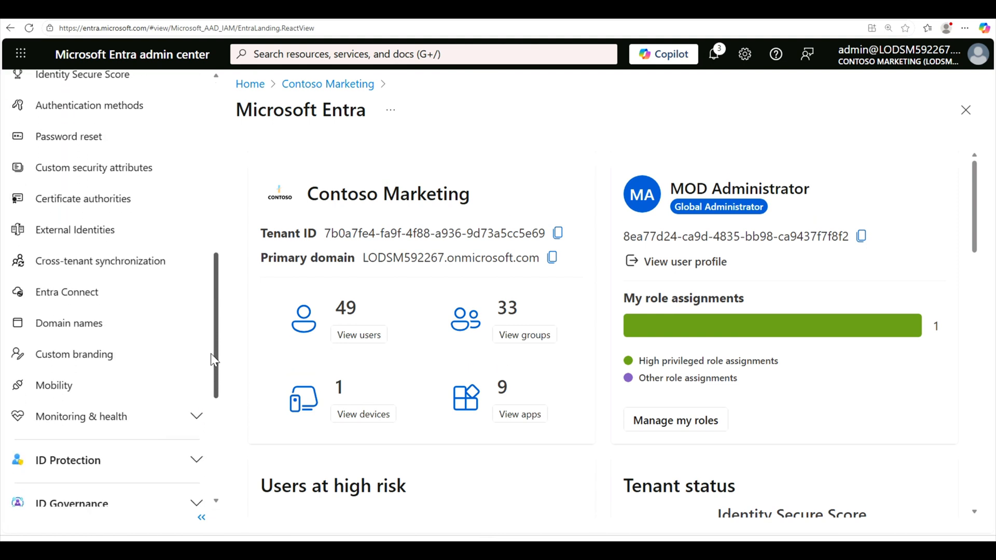
pyautogui.click(85, 331)
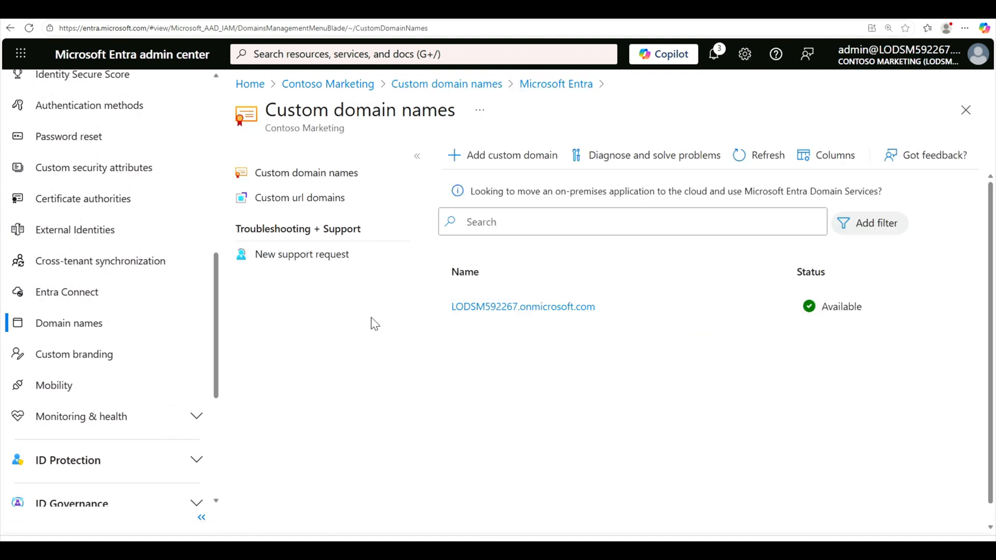
pyautogui.click(498, 157)
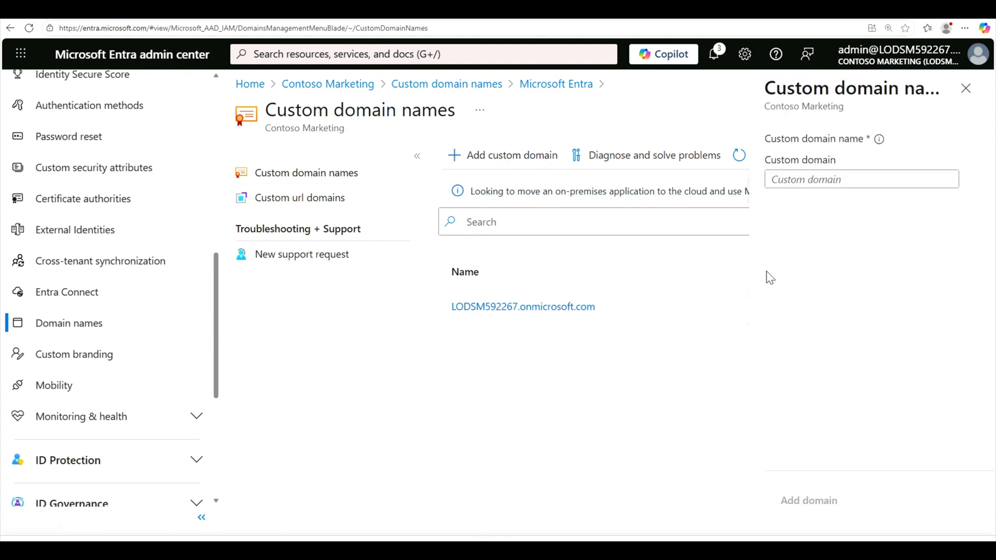
pyautogui.click(811, 186)
pyautogui.click(811, 181)
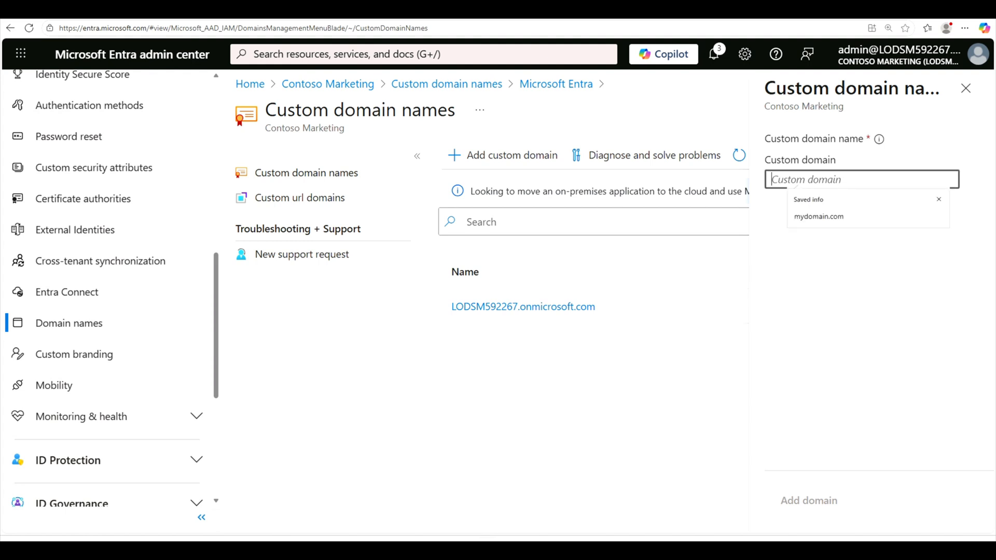
pyautogui.write('sales.tenantname.onmicrosoft.com')
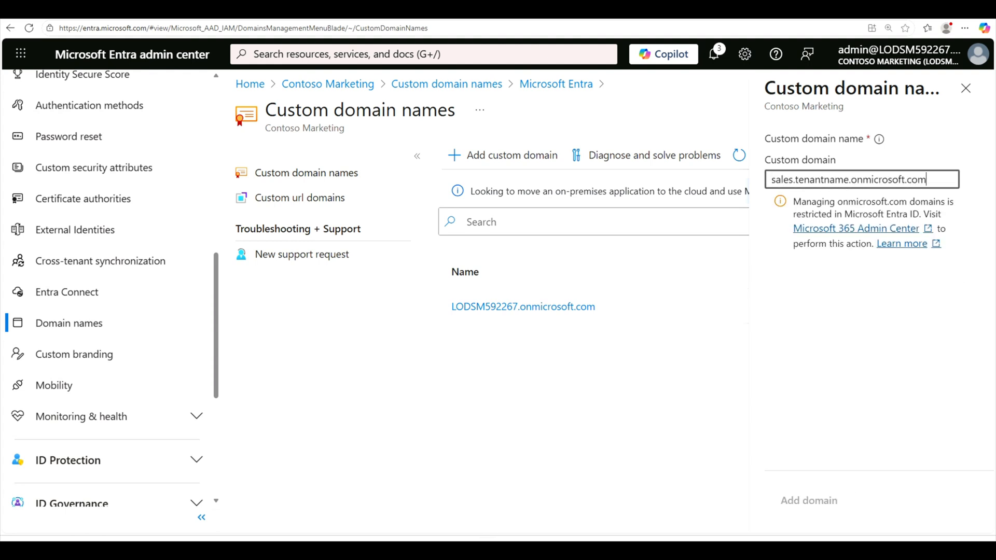
pyautogui.hotkey('shift', 'Left')
pyautogui.hotkey('shift', 'Left')
pyautogui.hotkey('shift', 'Left')
pyautogui.hotkey('shift', 'Left')
pyautogui.hotkey('shift', 'Left')
pyautogui.hotkey('shift', 'Left')
pyautogui.hotkey('shift', 'Left')
pyautogui.hotkey('shift', 'Left')
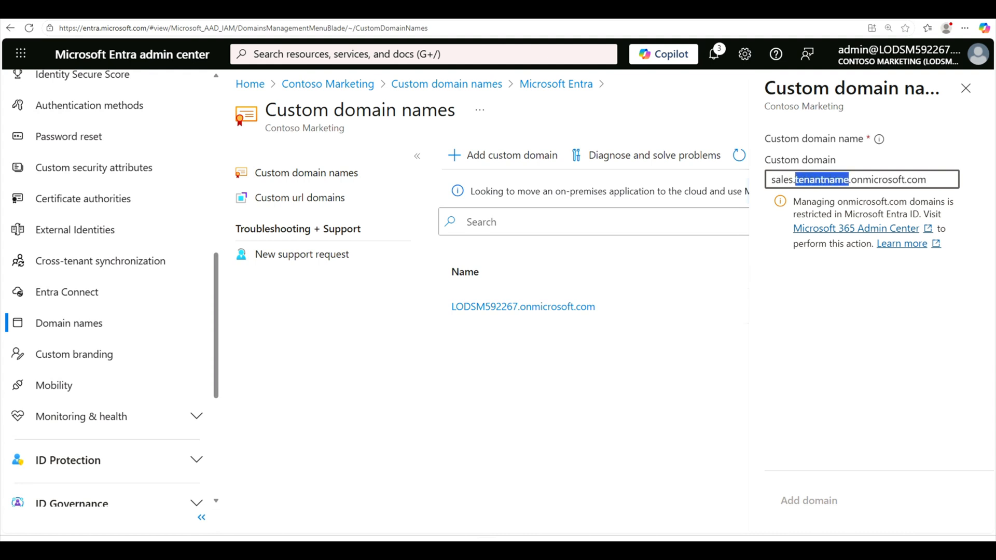
pyautogui.click(968, 295)
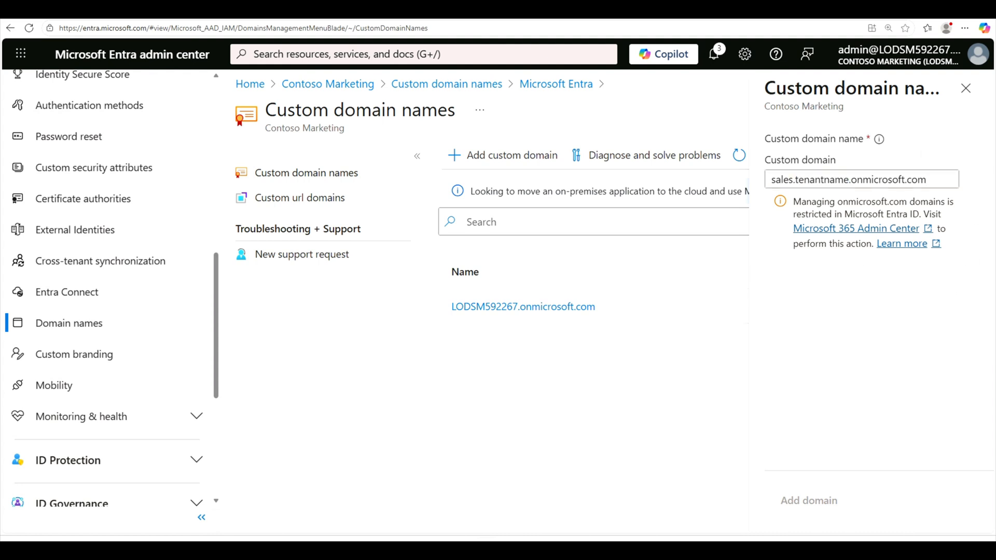
# Step: Switch to the Microsoft 365 admin center's Domains page through the link in the custom domain notice
pyautogui.click(855, 231)
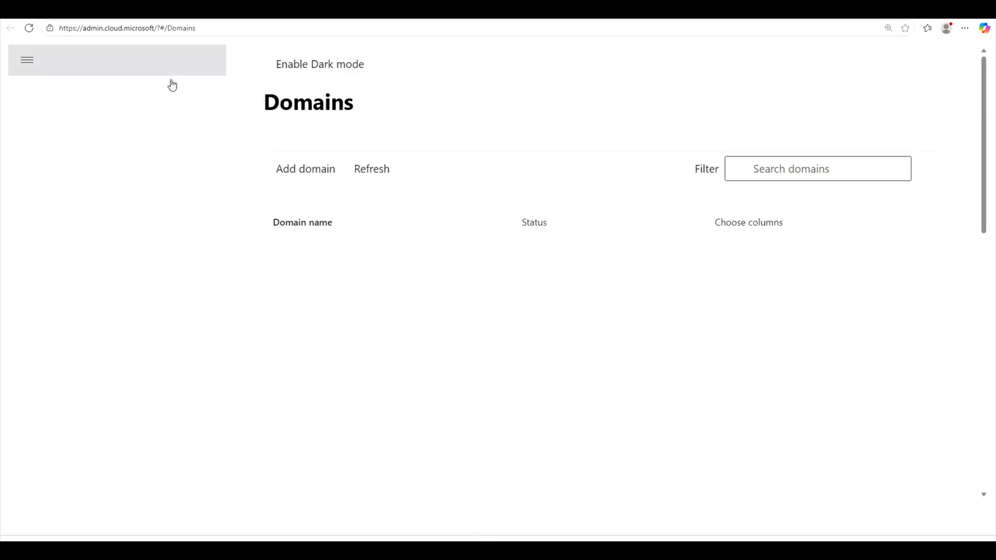
pyautogui.click(965, 28)
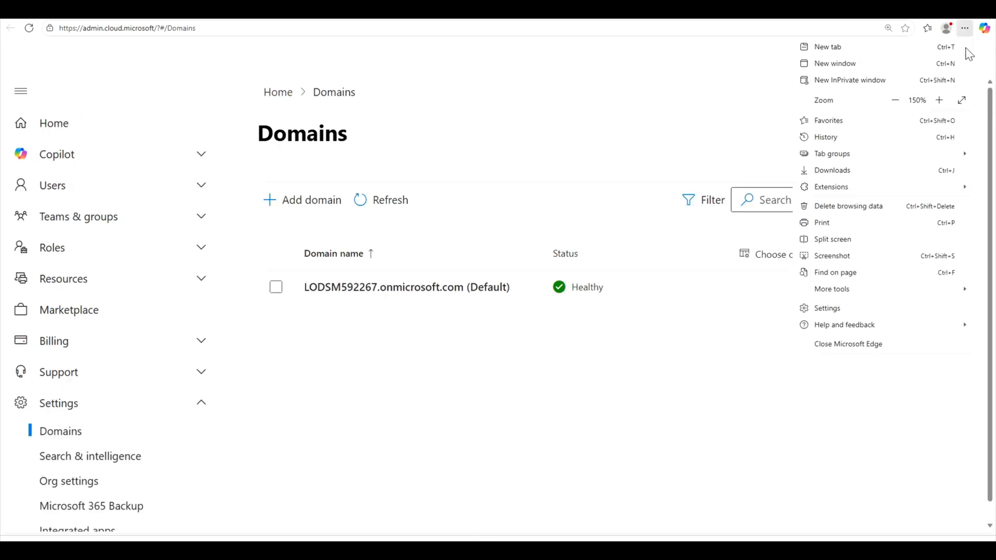
pyautogui.click(650, 97)
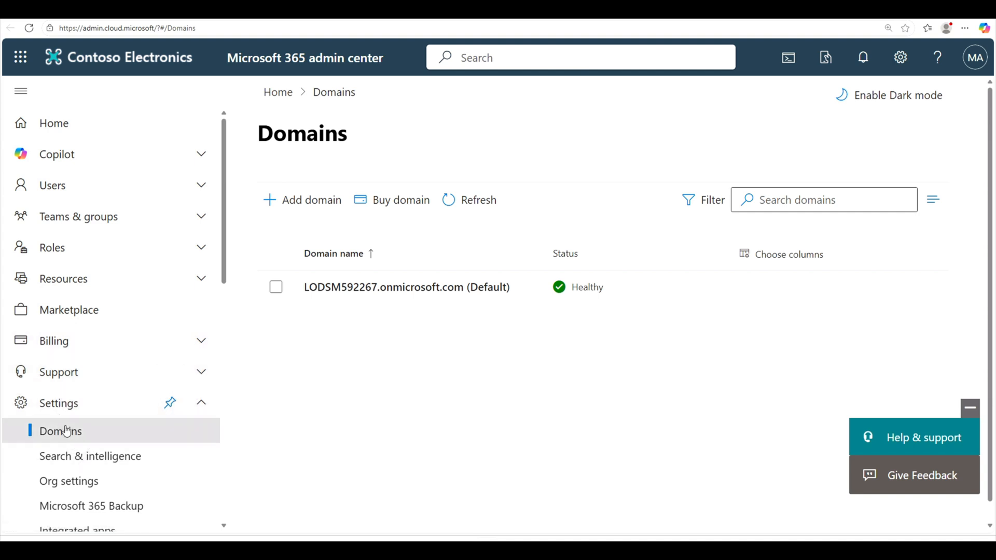
# Step: Submit sales.tenantname.onmicrosoft.com as a new domain and continue to the ownership verification record
pyautogui.click(312, 203)
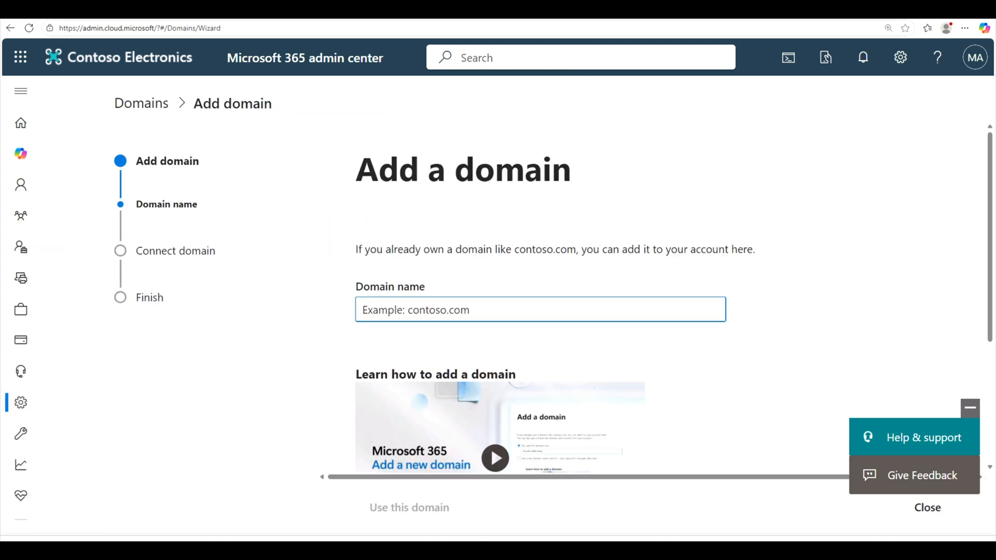
pyautogui.write('sales.tenantname.onmicrosoft.com')
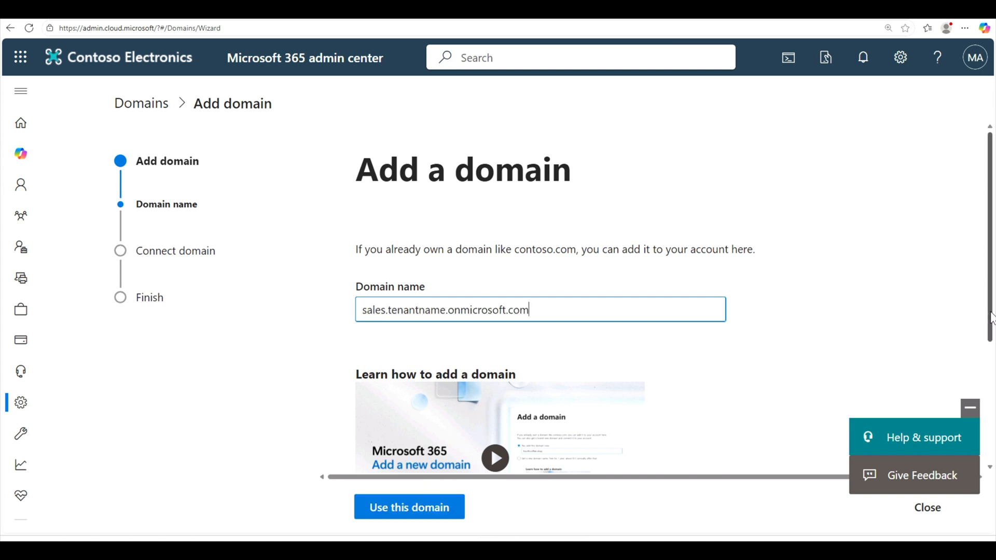
pyautogui.scroll(-2, 992, 318)
pyautogui.moveTo(990, 318); pyautogui.dragTo(990, 356)
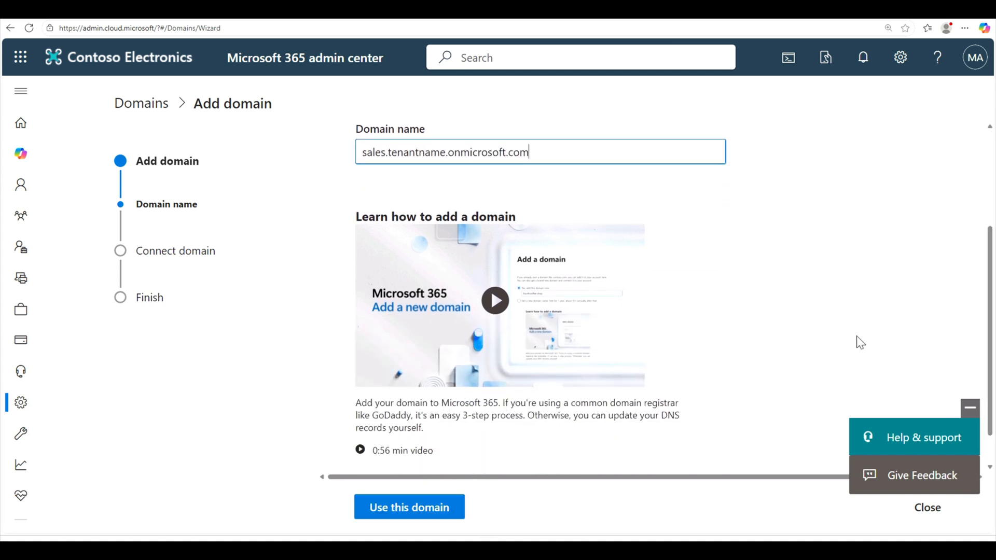
pyautogui.click(412, 508)
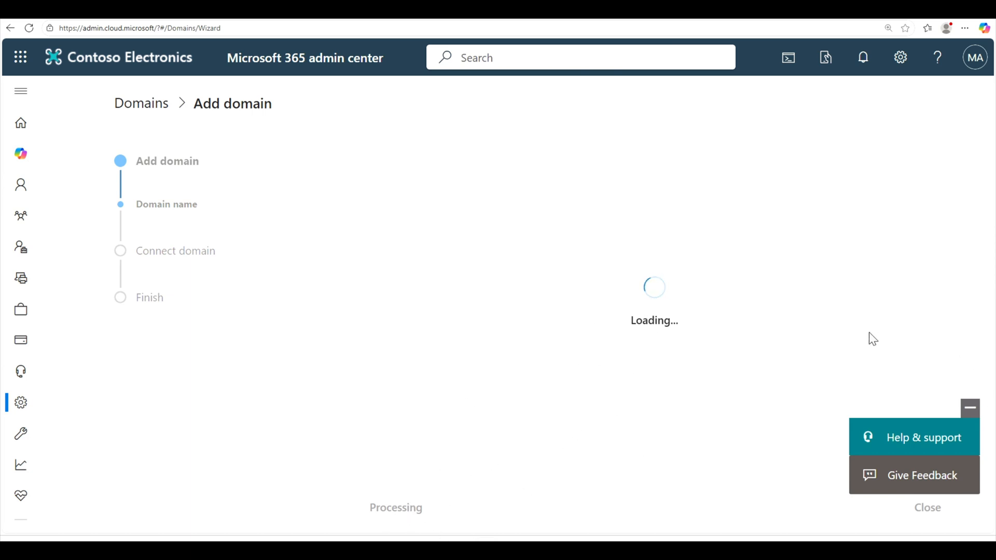
pyautogui.click(462, 508)
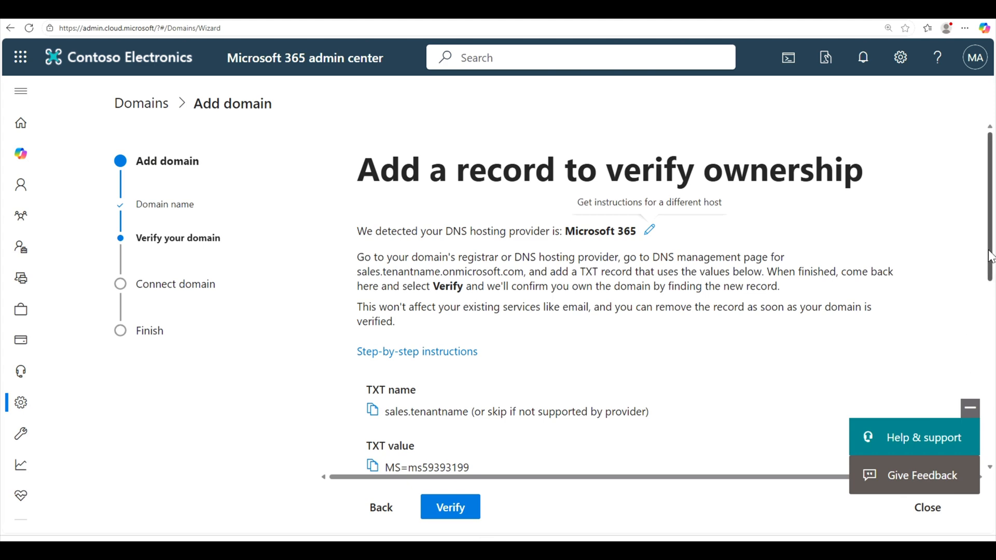
# Step: Try to verify ownership of the new domain with its TXT record, and close the domain setup
pyautogui.scroll(-3, 988, 259)
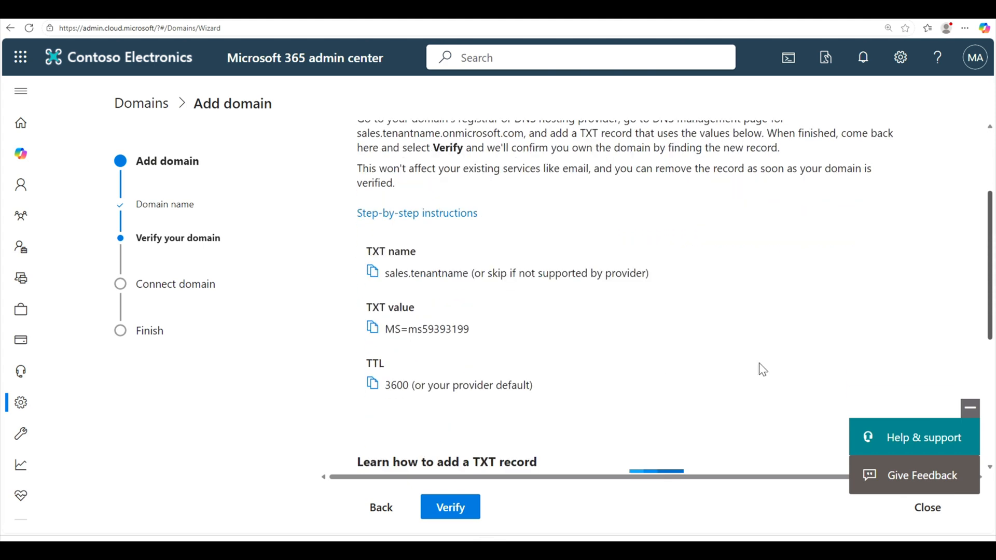
pyautogui.click(453, 513)
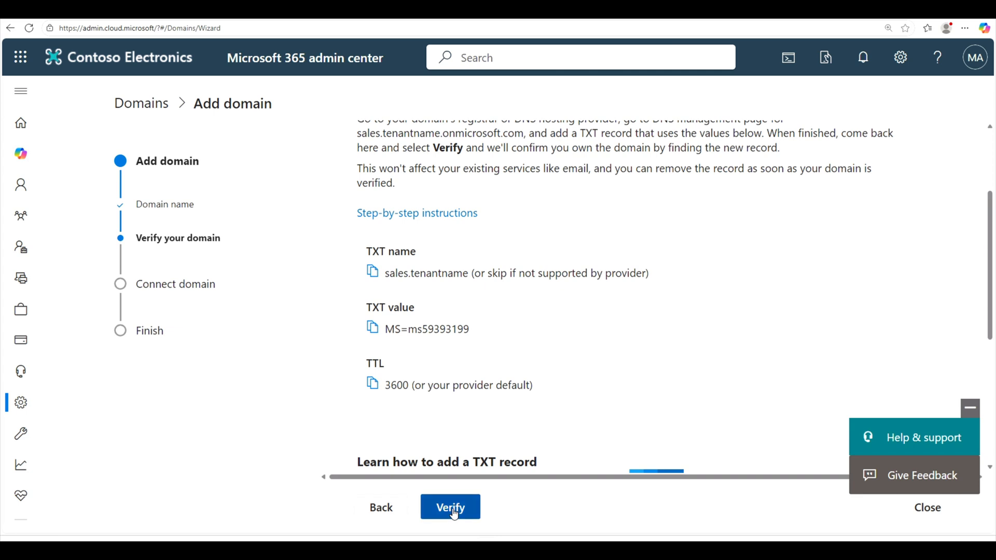
pyautogui.click(970, 408)
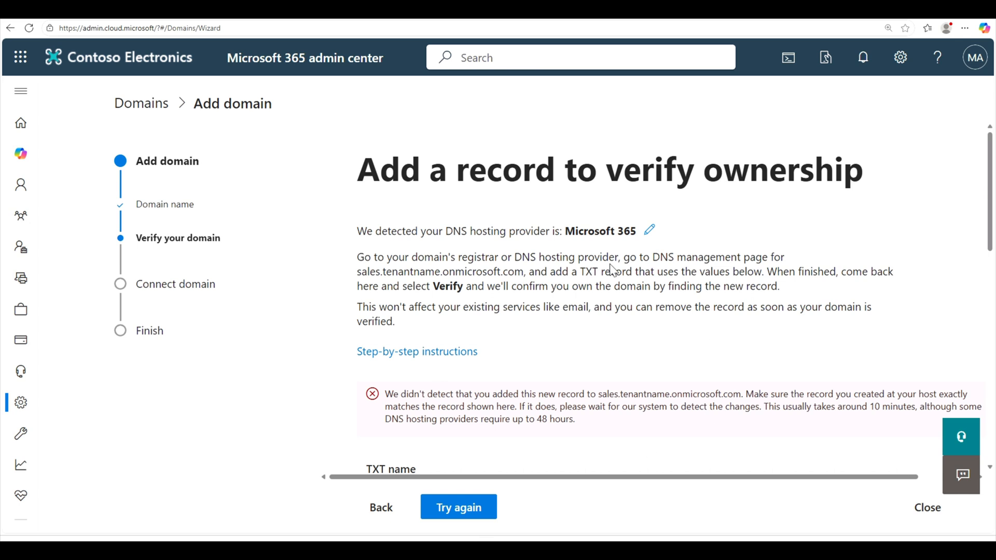
pyautogui.click(928, 510)
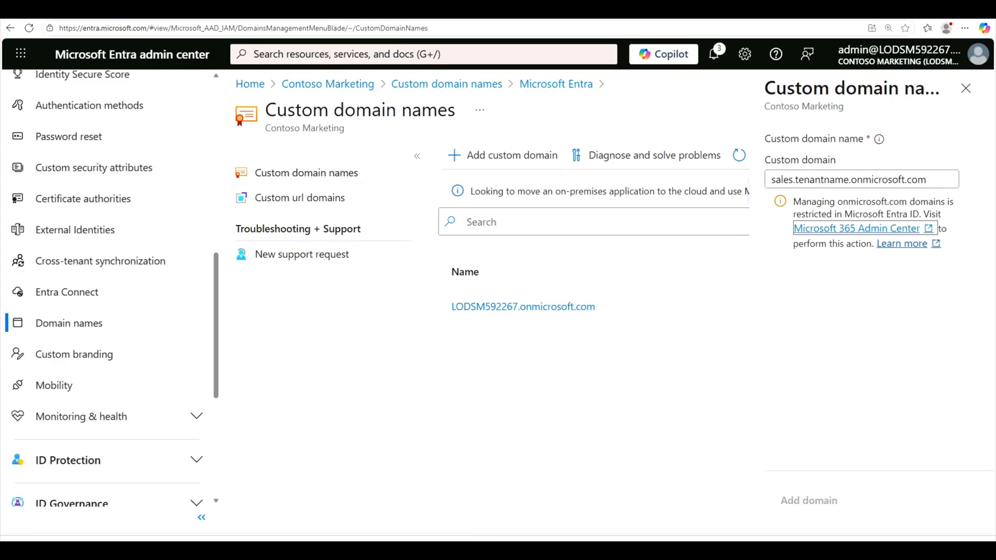
# Step: Rename the tenant to Contoso Marketing in its Entra ID properties and save the change
pyautogui.click(30, 28)
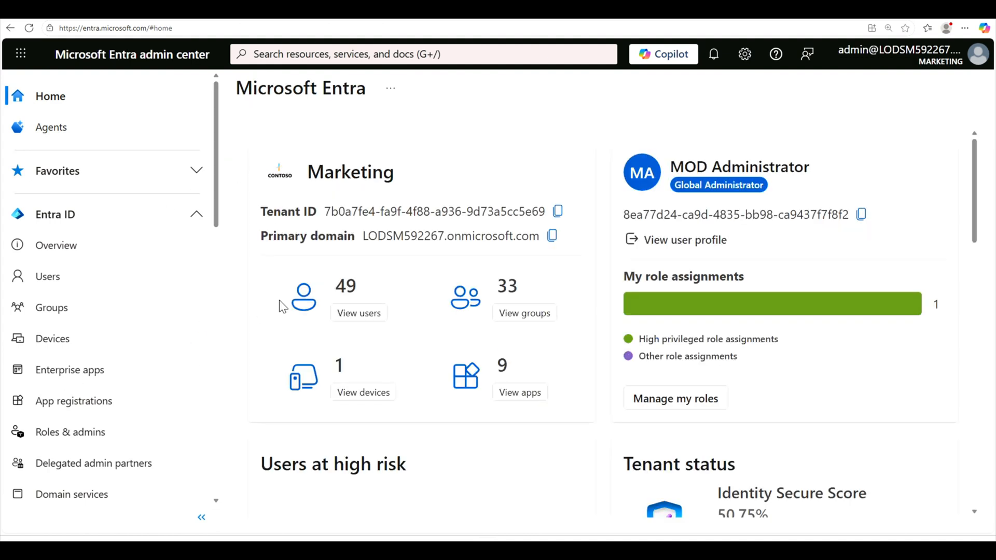
pyautogui.click(57, 246)
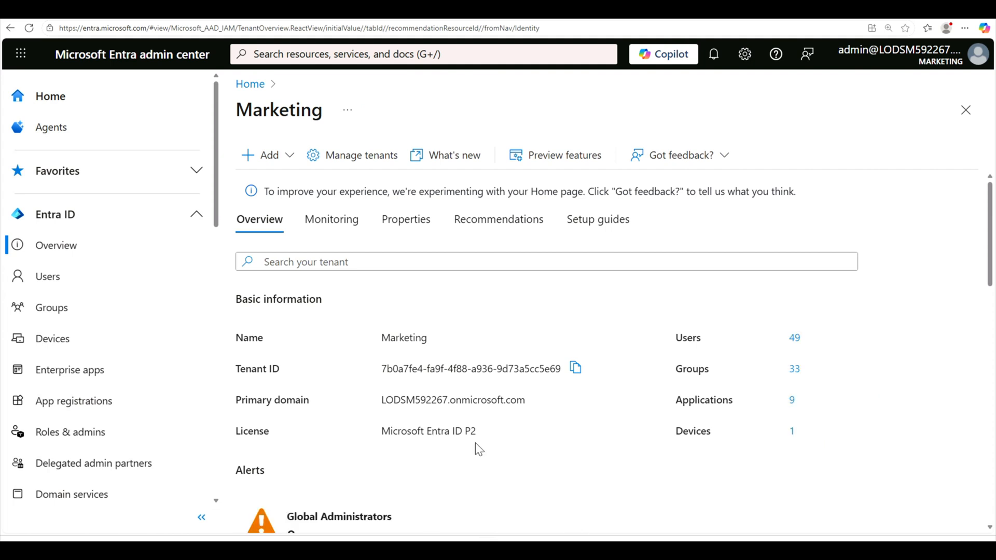
pyautogui.click(418, 226)
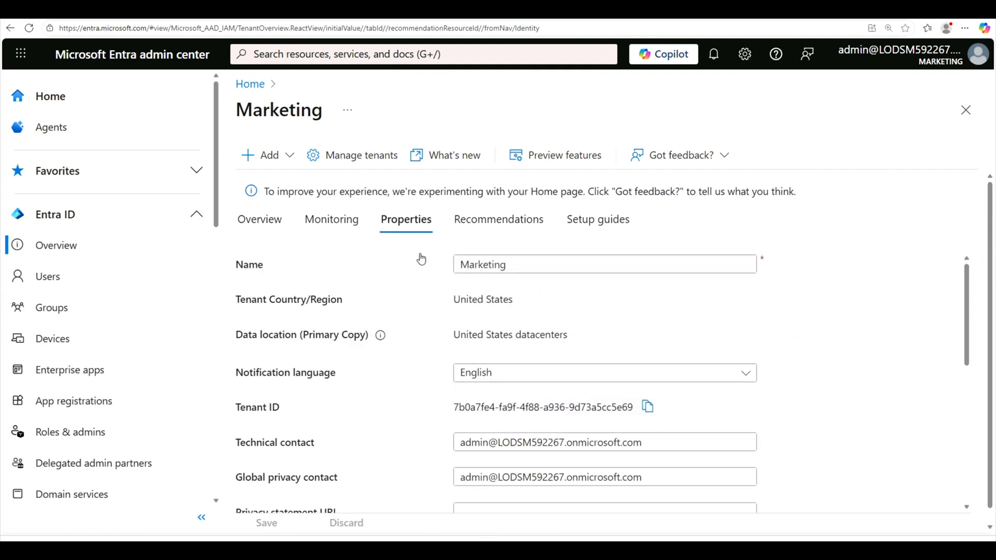
pyautogui.click(461, 265)
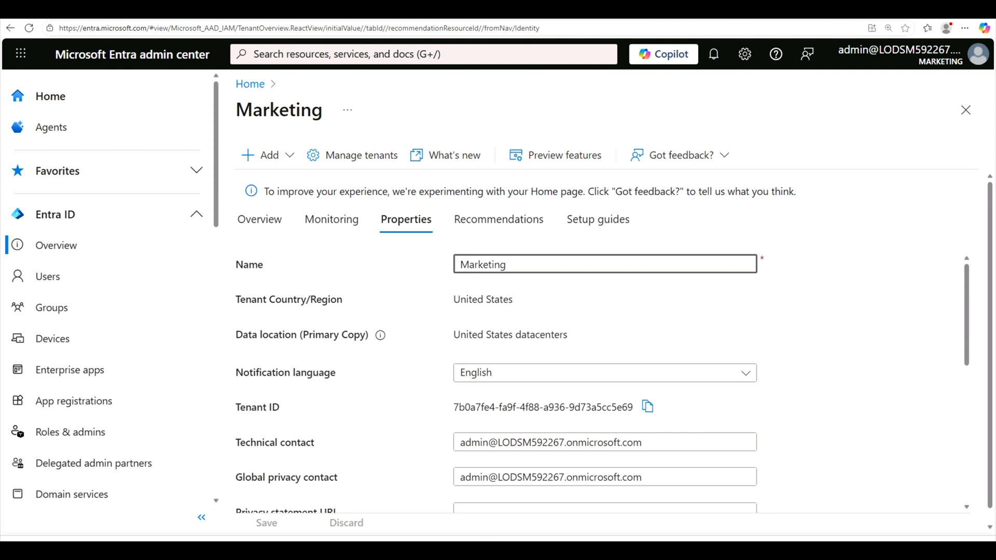
pyautogui.write('Conto')
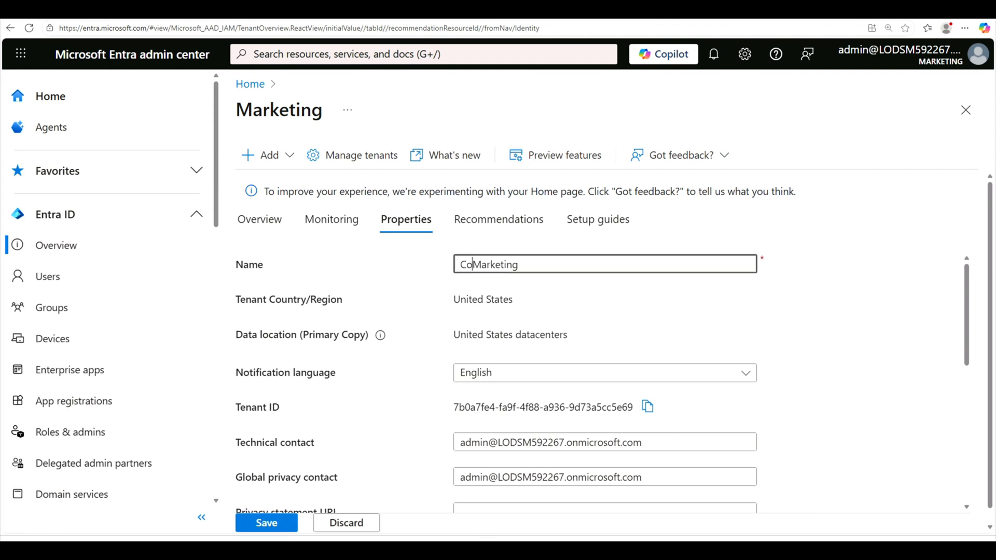
pyautogui.write('so')
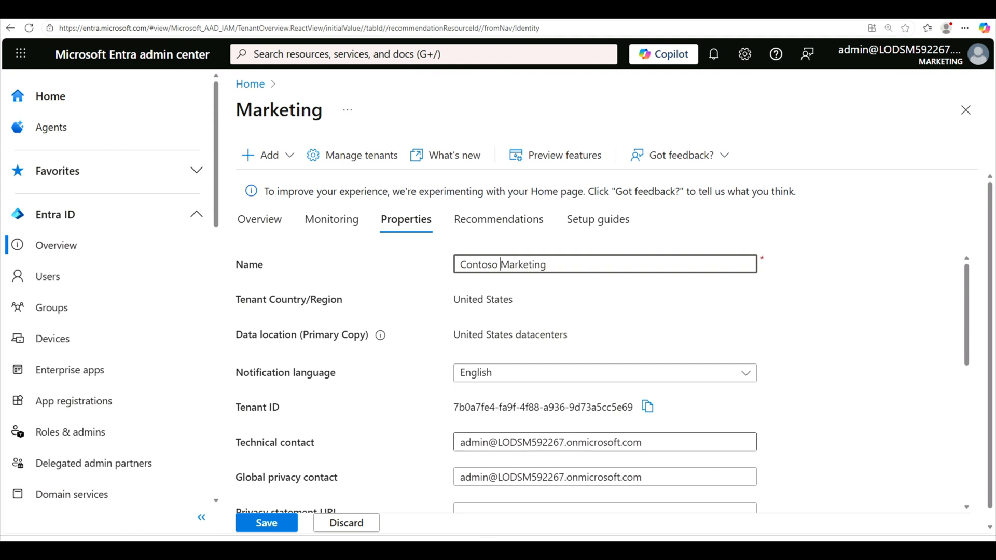
pyautogui.click(460, 442)
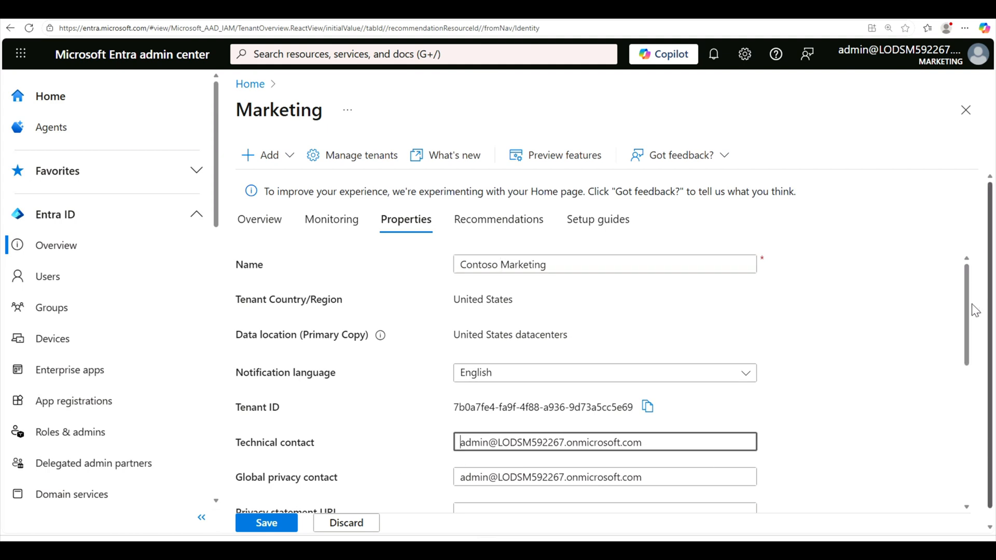
pyautogui.moveTo(968, 316); pyautogui.dragTo(970, 354)
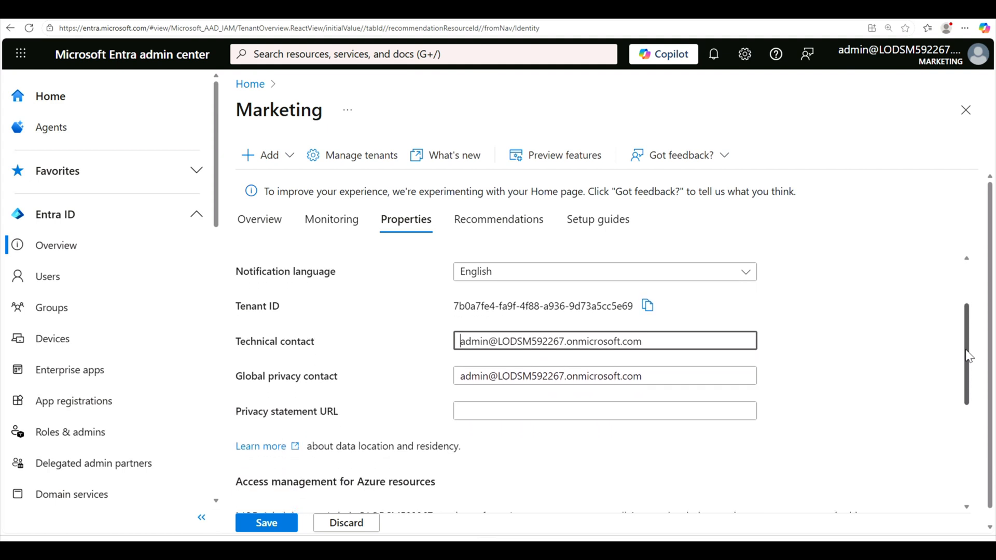
pyautogui.click(275, 524)
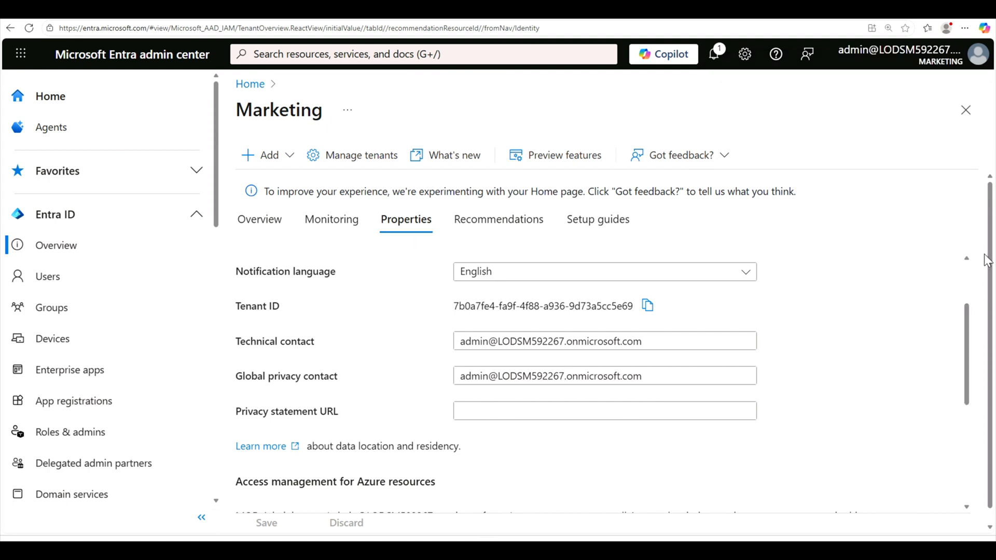
# Step: Review the remaining tenant properties, reload the admin center, and check the tenant name on the home page and in the properties
pyautogui.moveTo(970, 340); pyautogui.dragTo(981, 493)
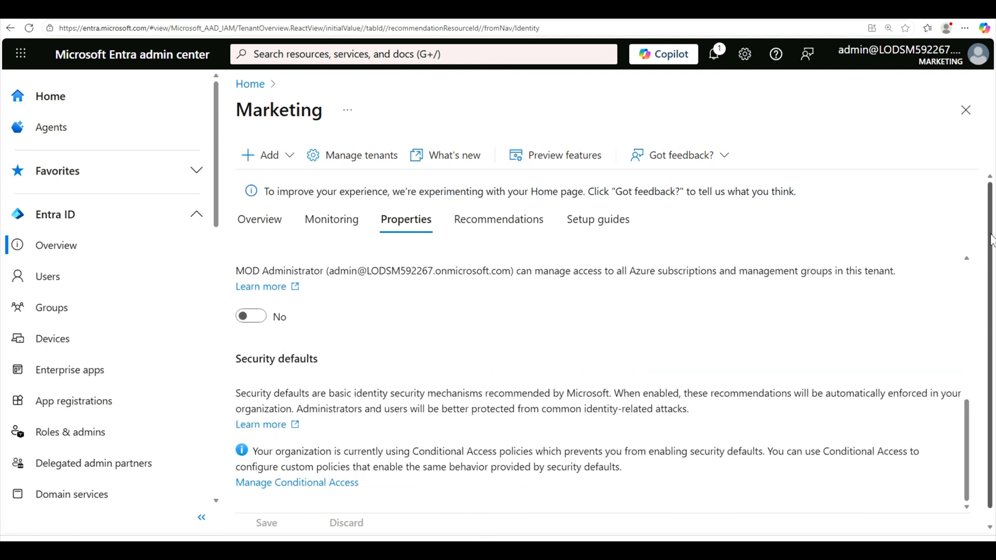
pyautogui.click(967, 111)
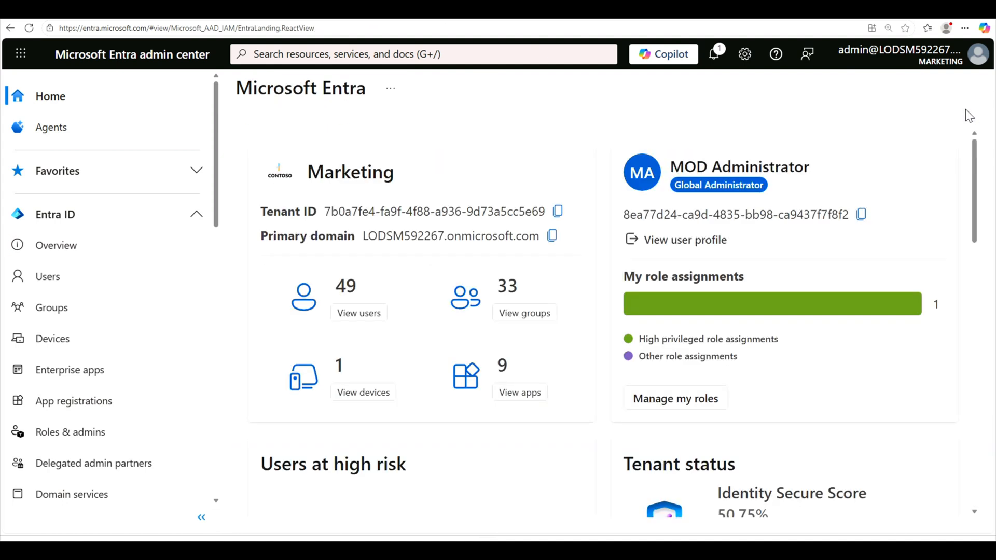
pyautogui.click(29, 28)
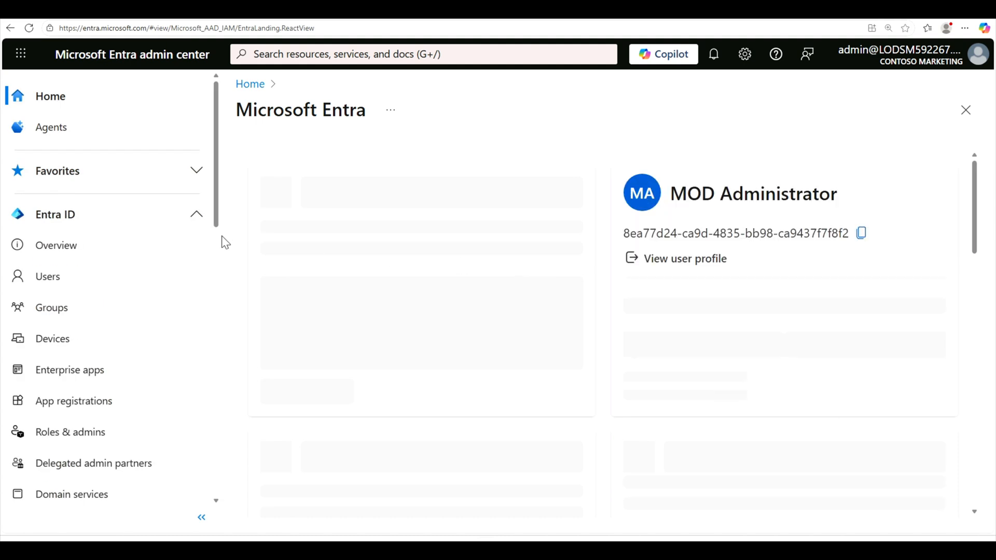
pyautogui.moveTo(473, 197); pyautogui.dragTo(306, 195)
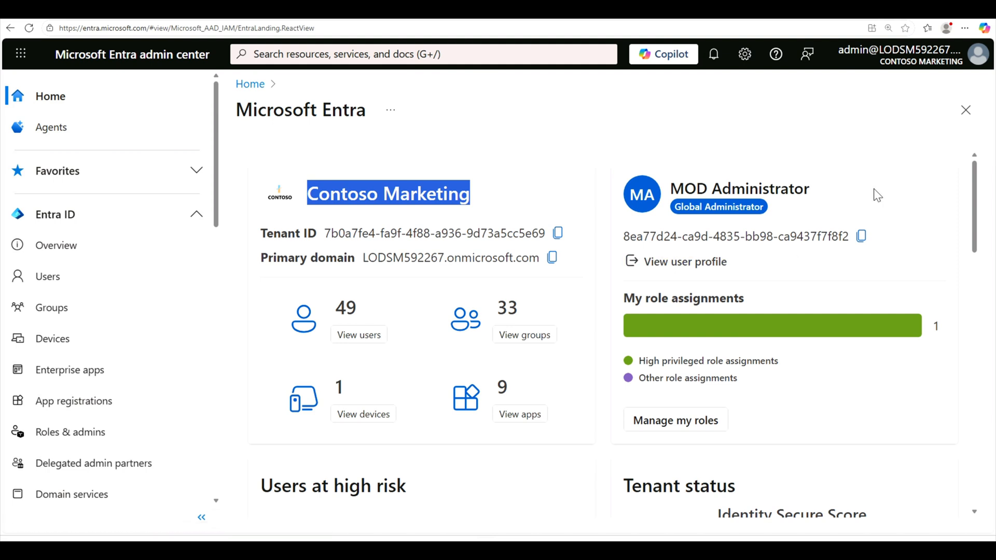
pyautogui.click(66, 248)
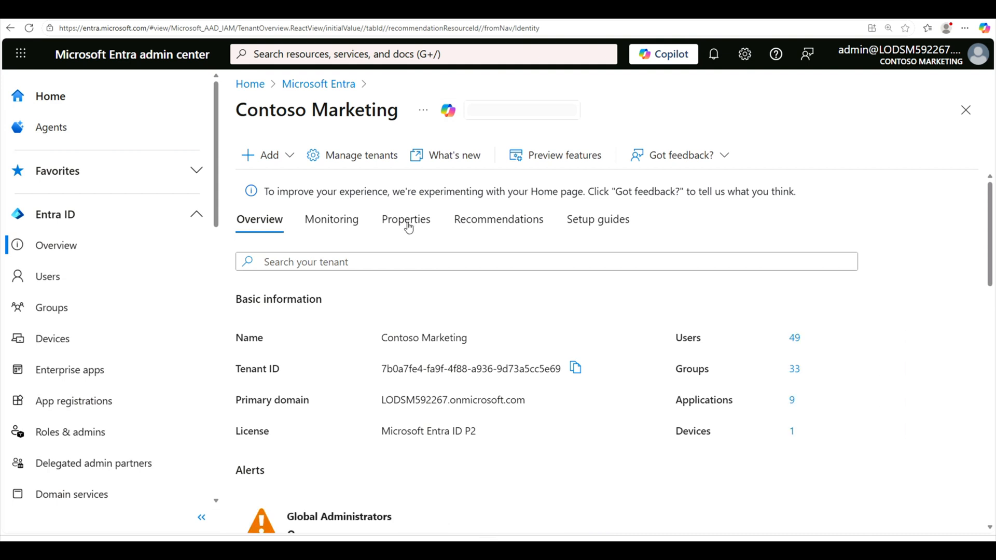
pyautogui.click(407, 221)
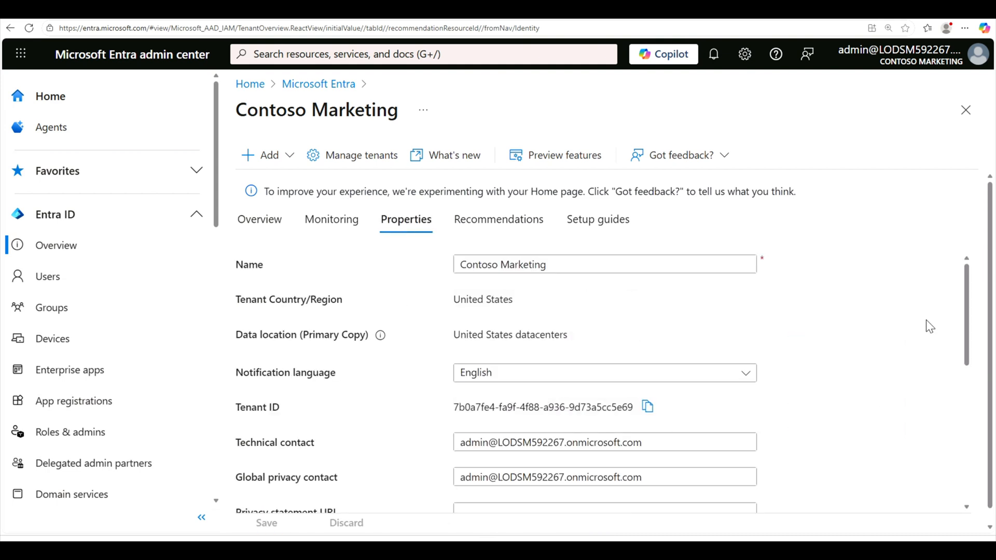
# Step: Review the tenant's country or region, data location, tenant ID and contact settings in its properties
pyautogui.moveTo(969, 304); pyautogui.dragTo(968, 263)
pyautogui.moveTo(326, 301); pyautogui.dragTo(269, 302)
pyautogui.moveTo(567, 335); pyautogui.dragTo(447, 335)
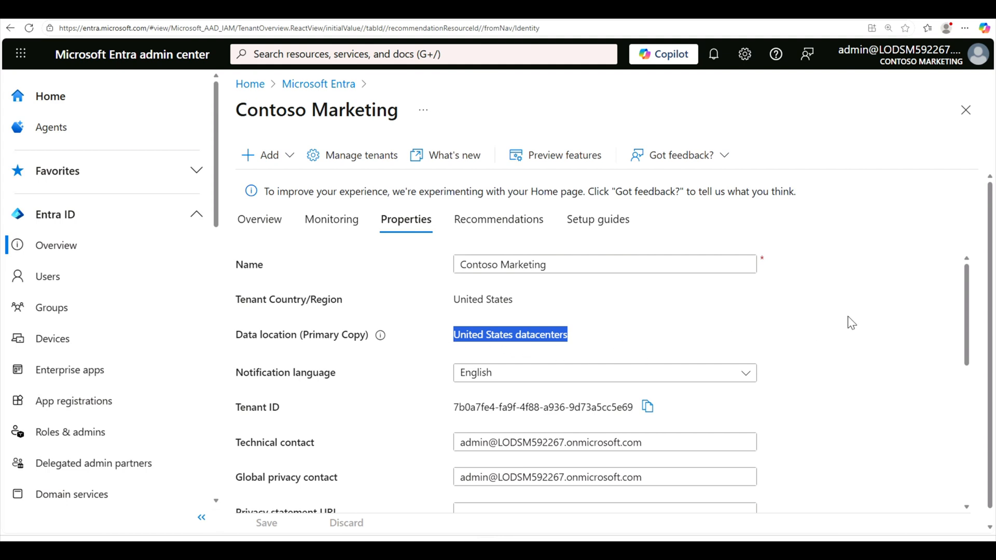
pyautogui.moveTo(966, 311); pyautogui.dragTo(953, 276)
pyautogui.moveTo(232, 406); pyautogui.dragTo(295, 418)
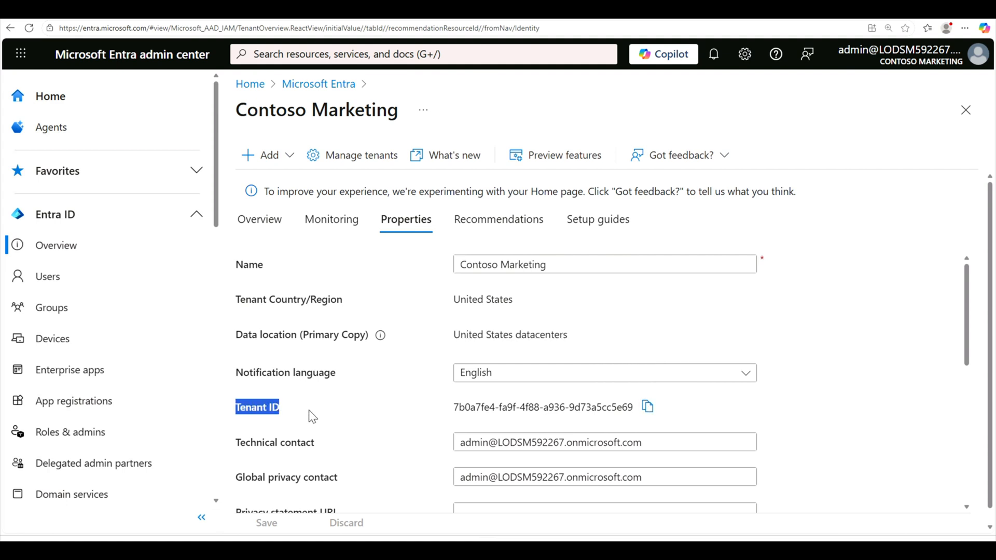
pyautogui.scroll(-4, 838, 347)
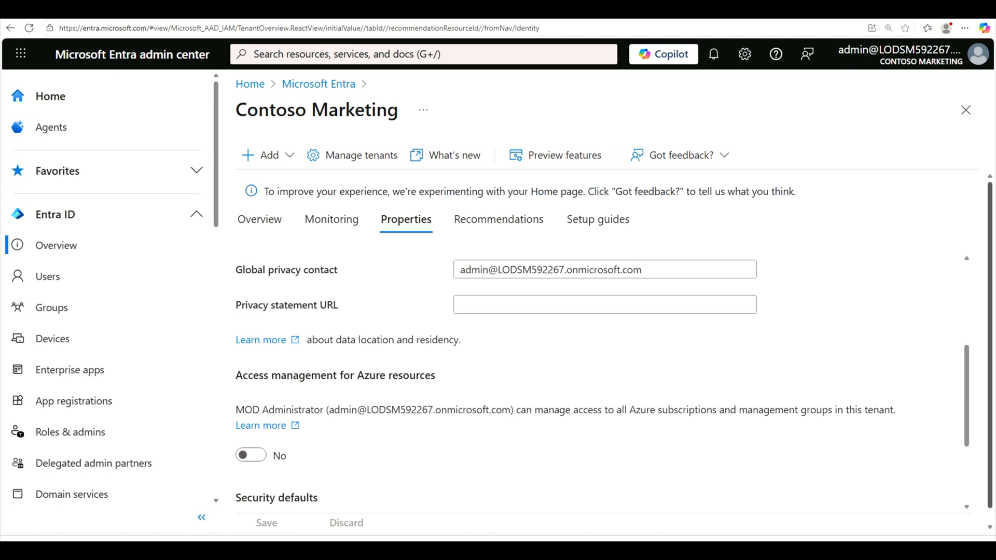
pyautogui.moveTo(971, 374); pyautogui.dragTo(970, 282)
pyautogui.click(324, 467)
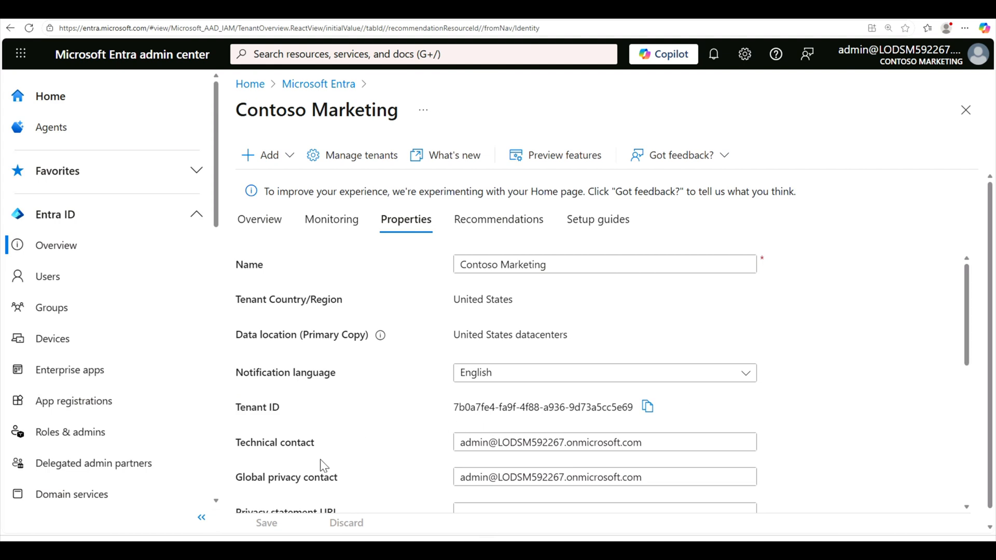
# Step: Replace the user name in the global privacy contact with another user's, keeping the tenant's onmicrosoft.com domain
pyautogui.scroll(-4, 588, 457)
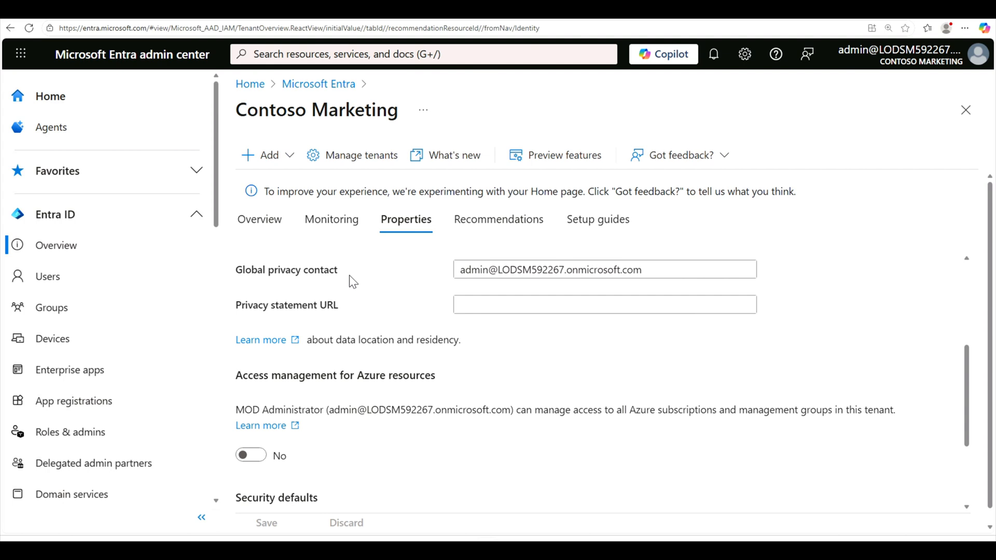
pyautogui.click(488, 270)
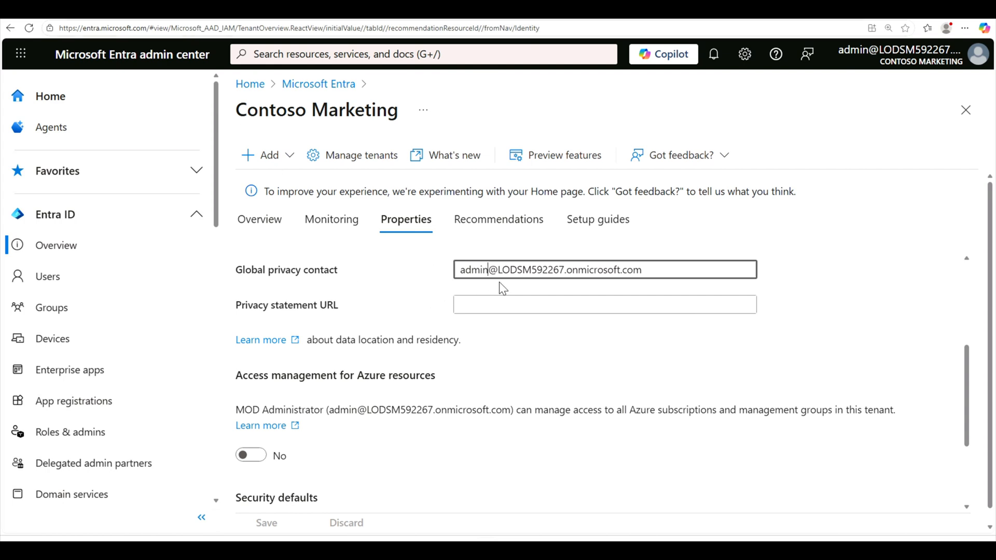
pyautogui.moveTo(489, 270); pyautogui.dragTo(460, 270)
pyautogui.write('A')
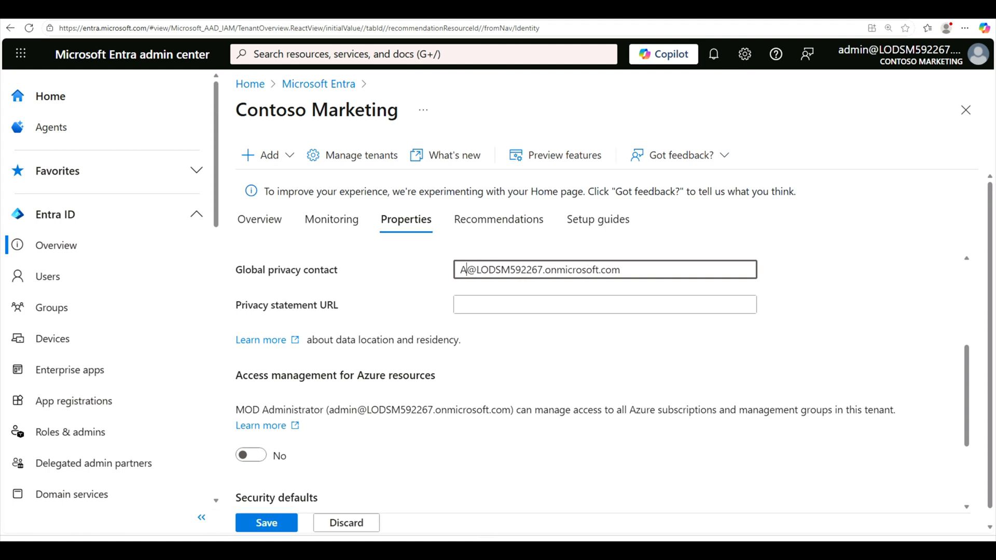
pyautogui.write('ll')
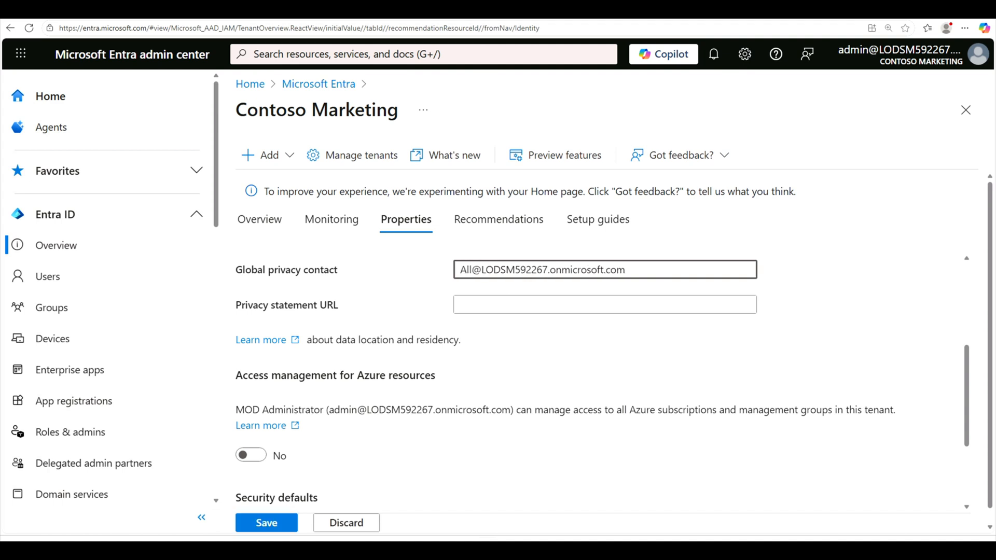
pyautogui.write('anD')
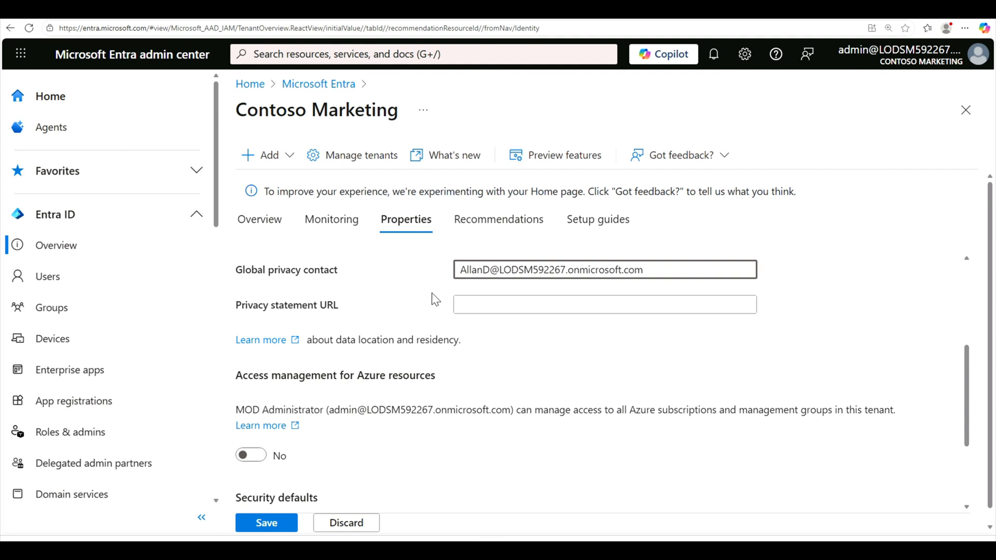
pyautogui.click(474, 305)
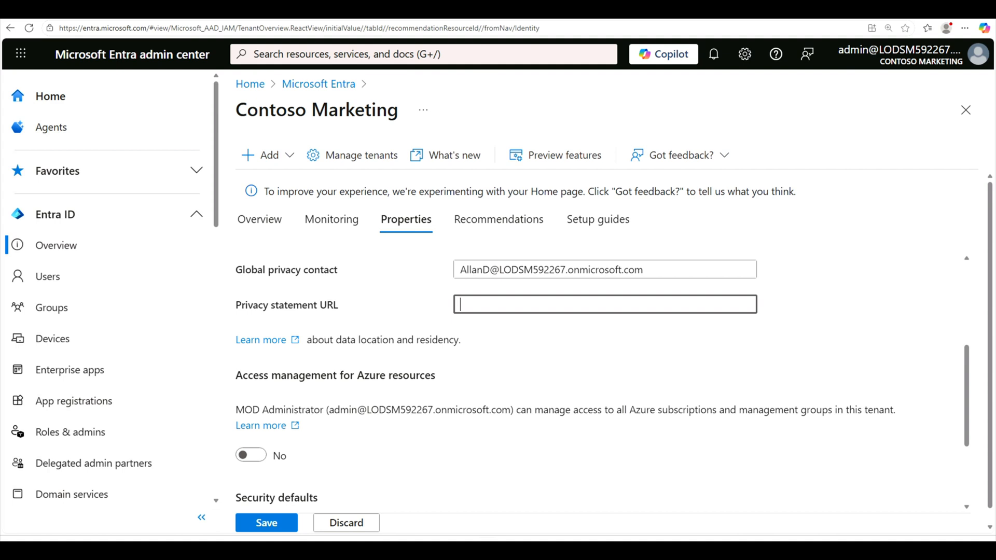
pyautogui.write('https://github.com/MicrosoftLearning/SC-300-Identity-and-Access-Administrator/blob/master/Allfiles/Labs/Lab2')
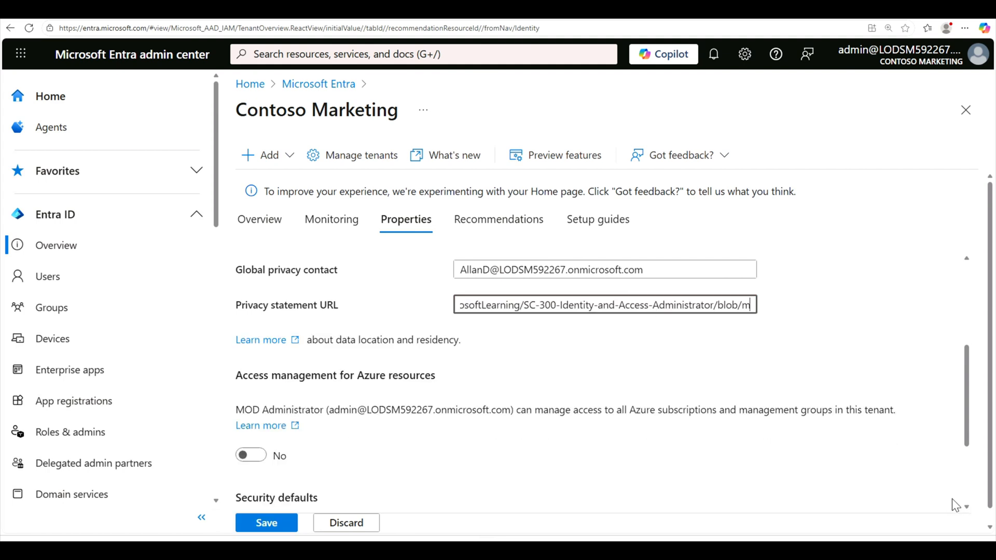
pyautogui.write('/SC-300-Lab_ContosoPrivacySample.pdf')
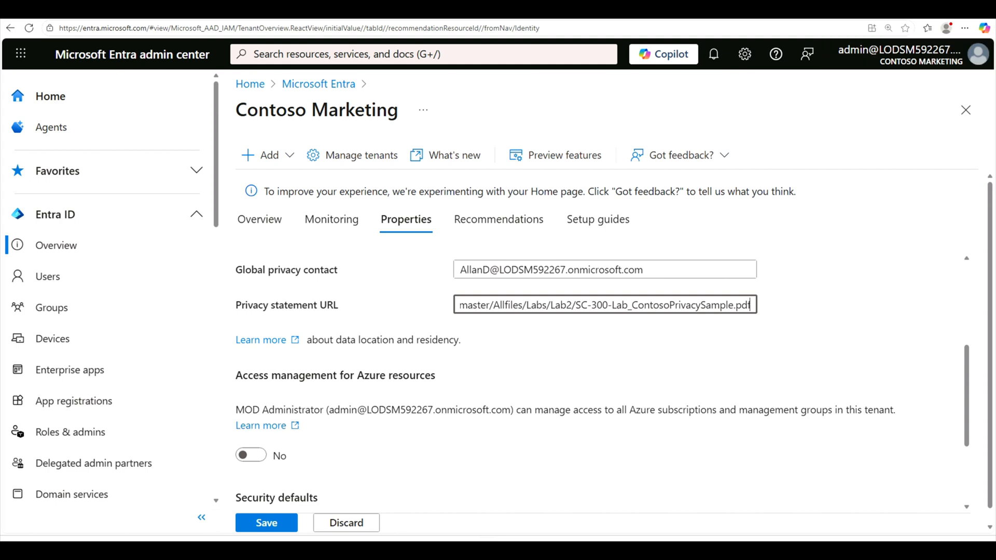
pyautogui.hotkey('ctrl', 't')
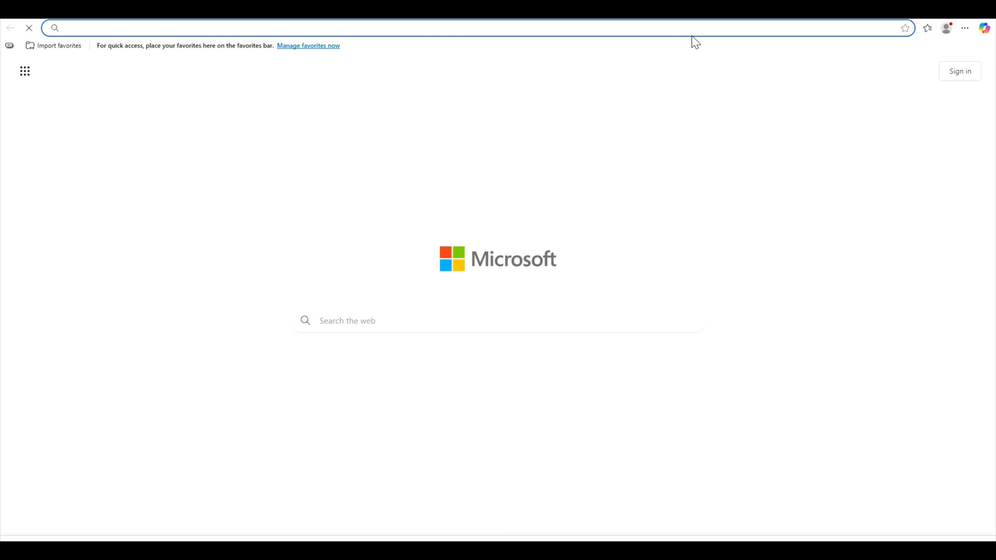
pyautogui.hotkey('ctrl', 'v')
pyautogui.press('Return')
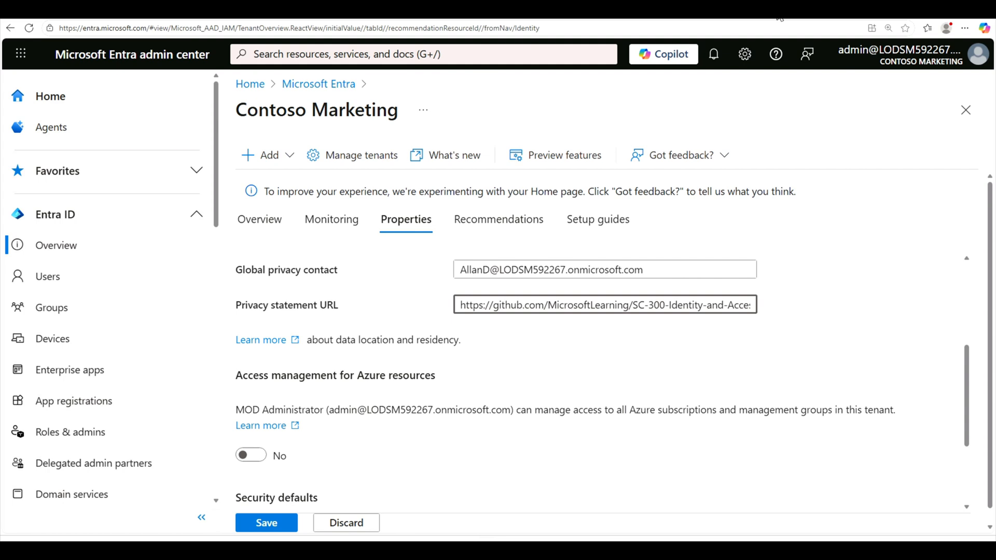
# Step: Open the SC-300-Lab_ContosoPrivacySample.pdf URL in a new browser tab, read the sample statement, and return to the tenant properties
pyautogui.hotkey('ctrl', 't')
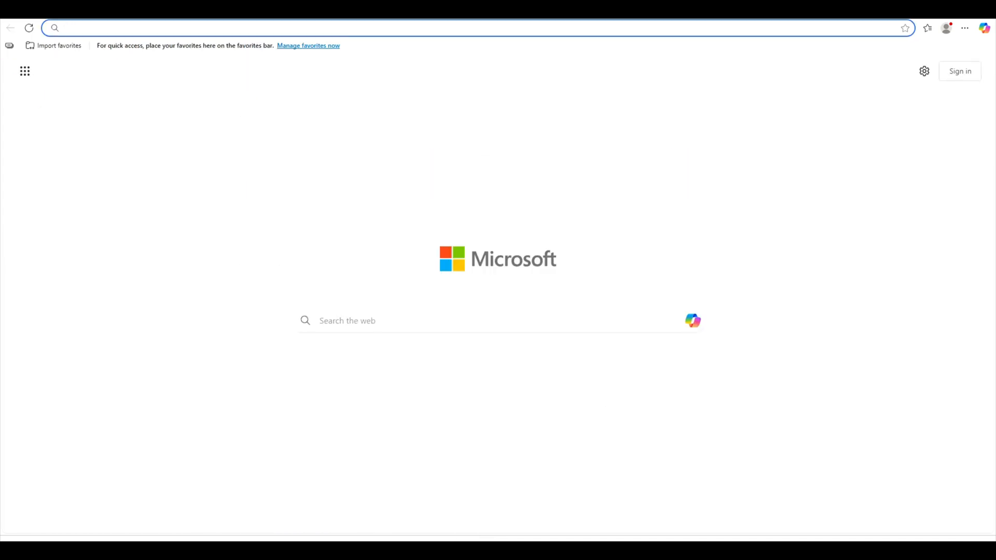
pyautogui.write('https://github.com/MicrosoftLearning')
pyautogui.write('/SC-300-Identity-and-Access-Administrator/blob/master/Allfiles/Labs/Lab2/SC-300-Lab_Contos')
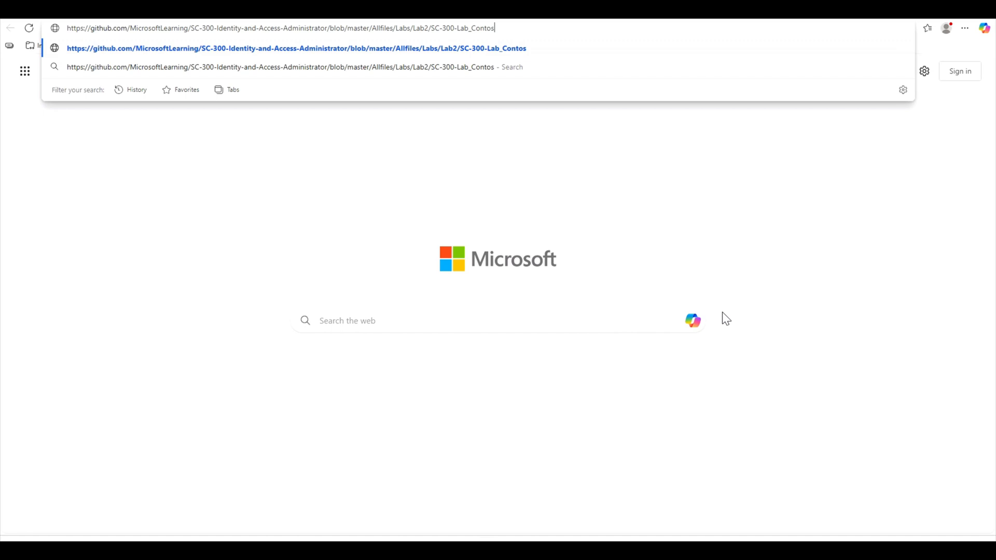
pyautogui.write('oPrivacySample.pdf')
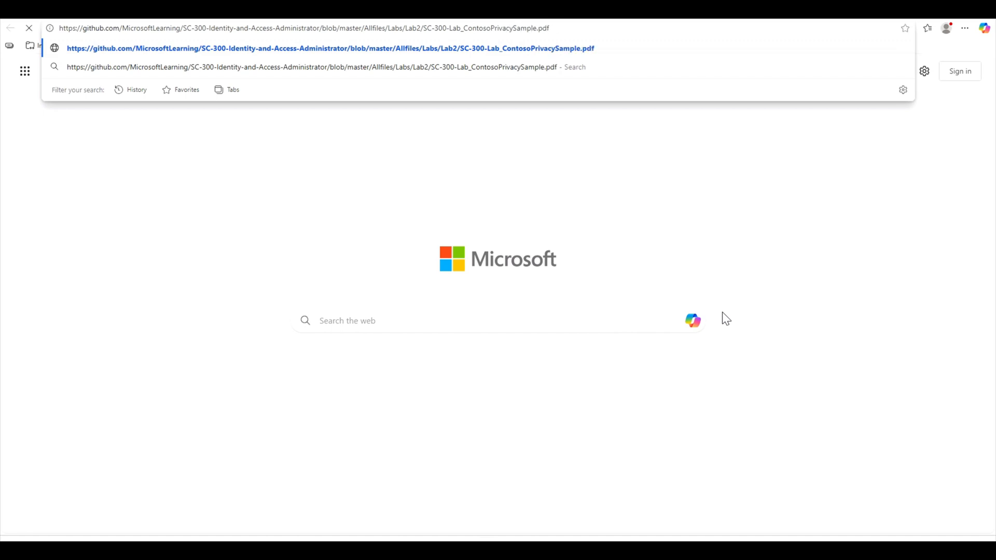
pyautogui.press('Return')
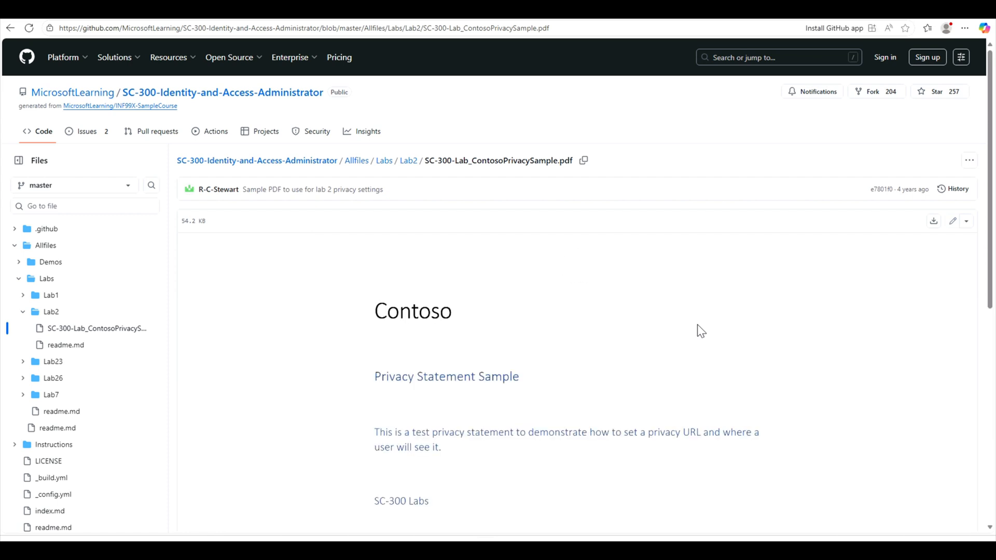
pyautogui.scroll(-2, 467, 403)
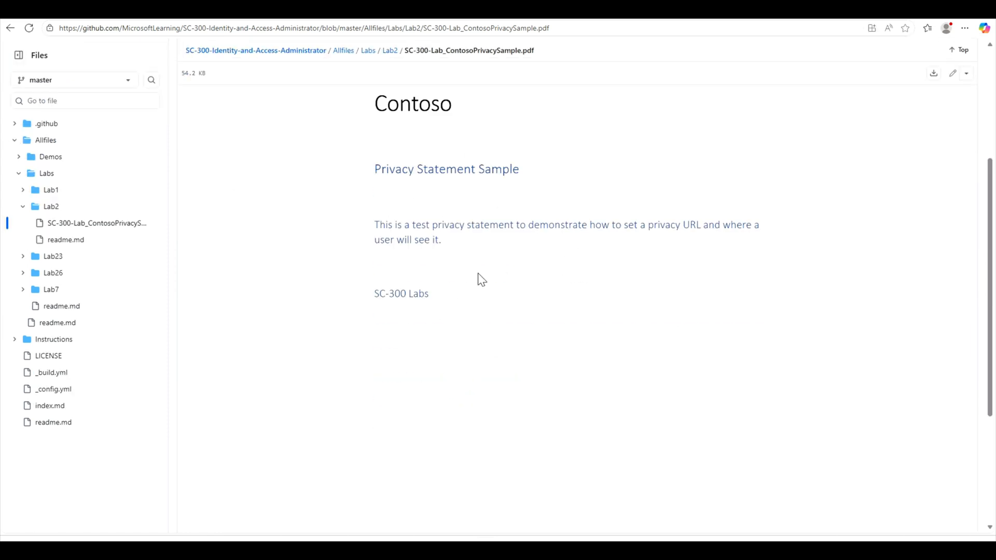
pyautogui.scroll(2, 476, 279)
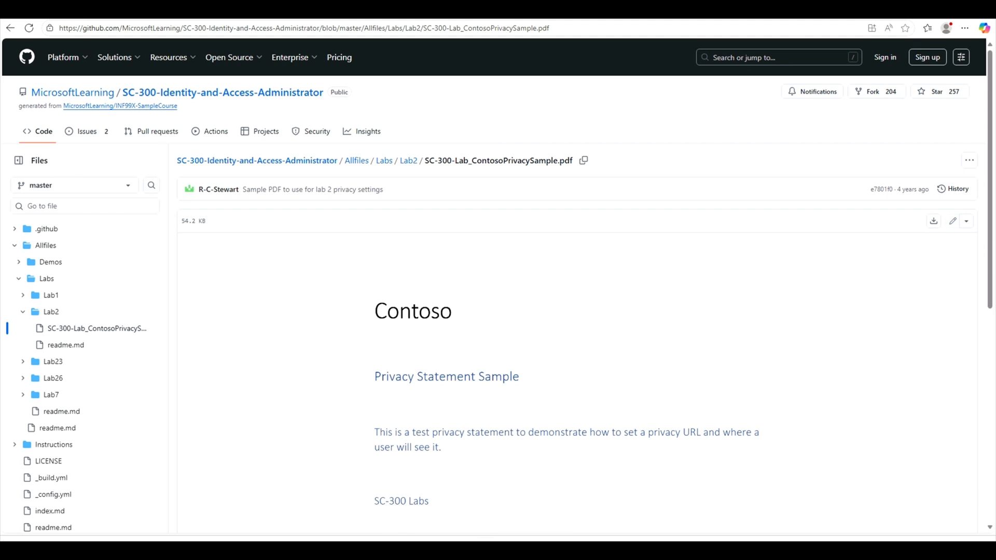
pyautogui.hotkey('alt', 'Tab')
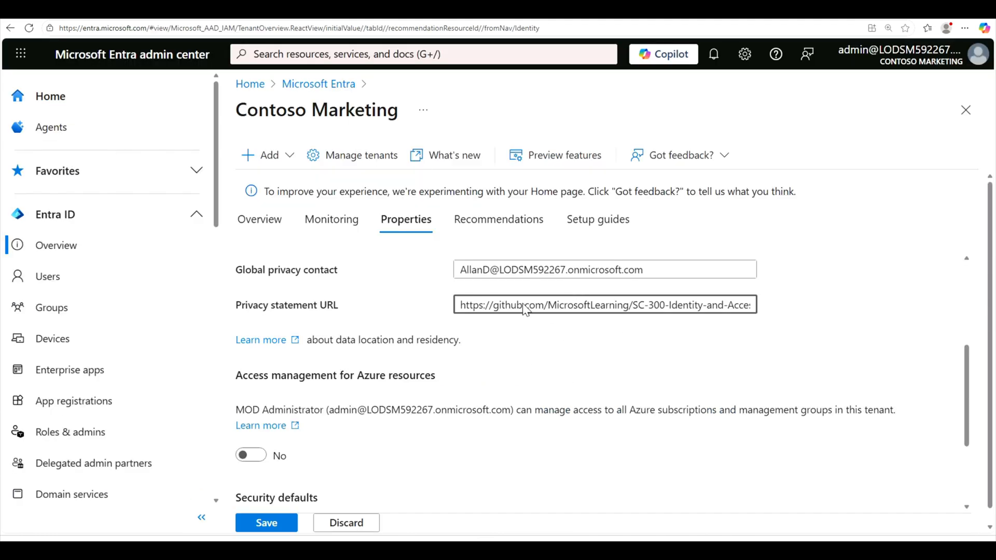
# Step: Save the tenant property changes and review the Azure resource access management and security defaults sections
pyautogui.click(267, 522)
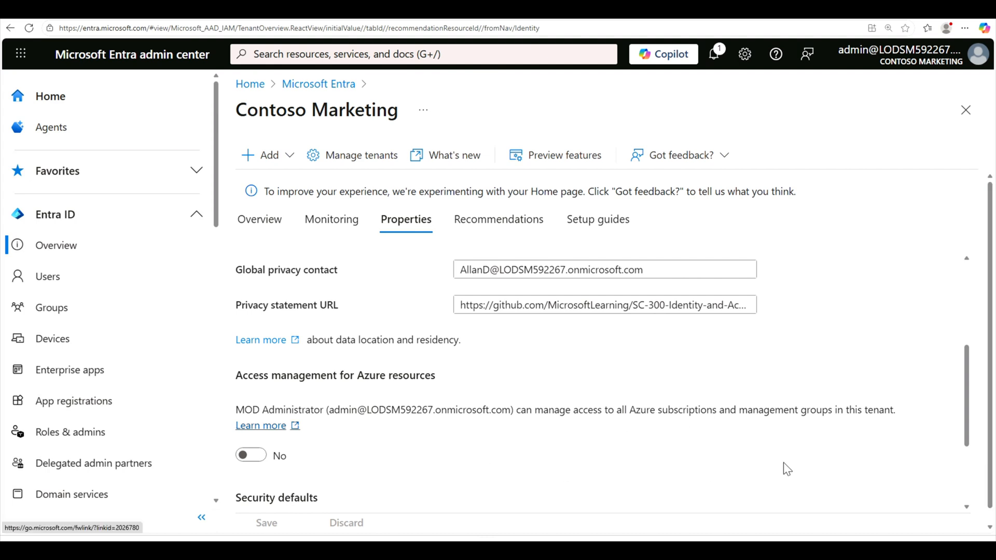
pyautogui.scroll(-3, 783, 462)
pyautogui.scroll(-1, 788, 473)
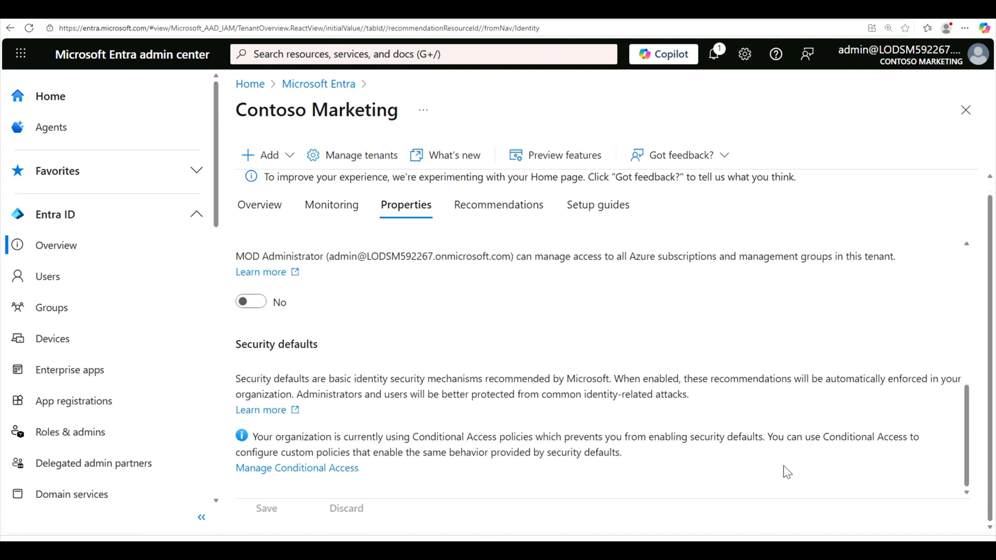
pyautogui.scroll(5, 787, 472)
pyautogui.scroll(1, 787, 472)
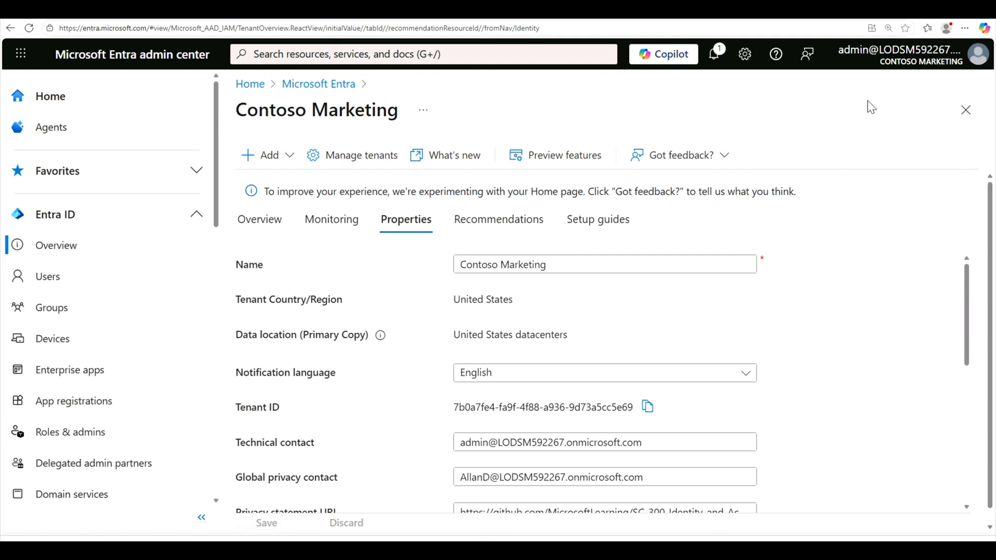
# Step: Switch to the signed-in administrator's My Account page and show the privacy section of its settings
pyautogui.click(971, 57)
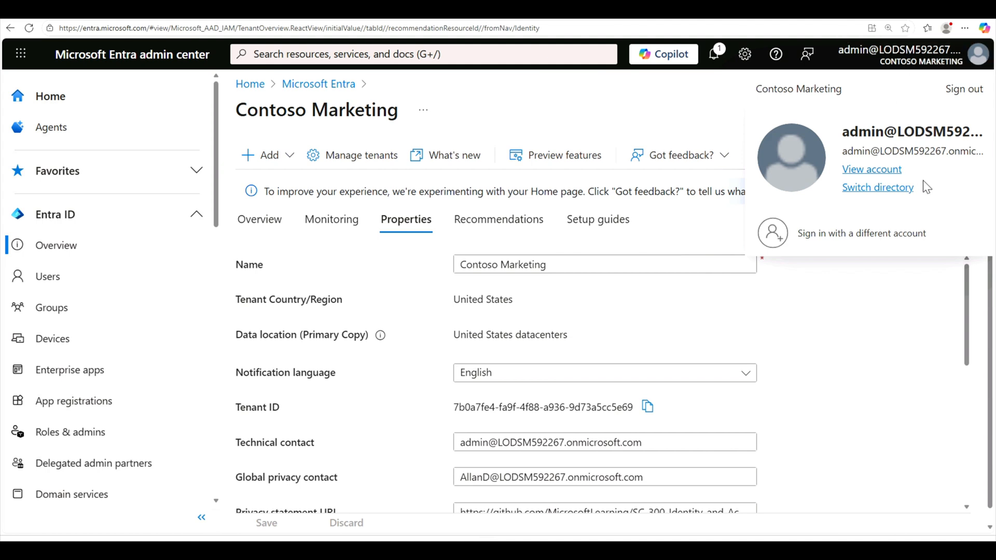
pyautogui.click(882, 171)
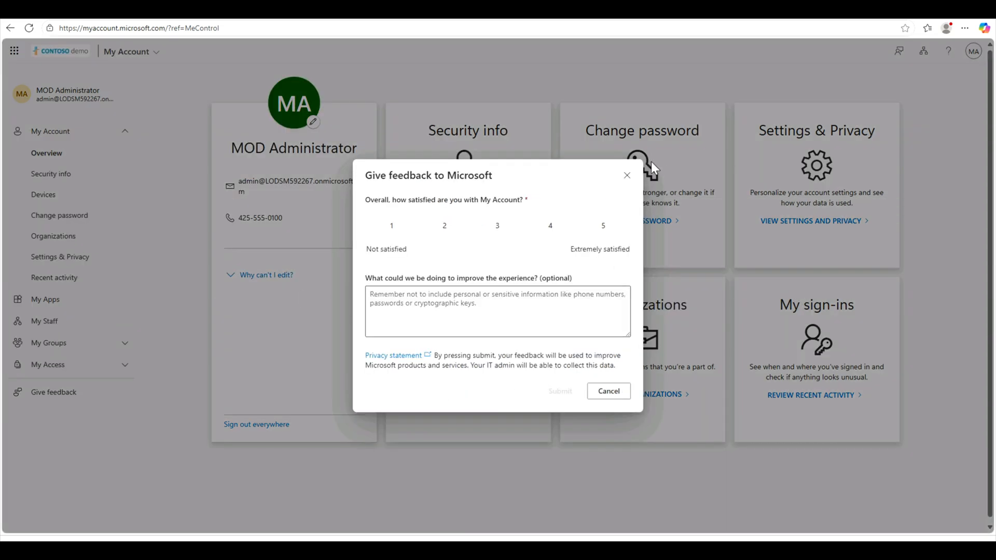
pyautogui.click(627, 176)
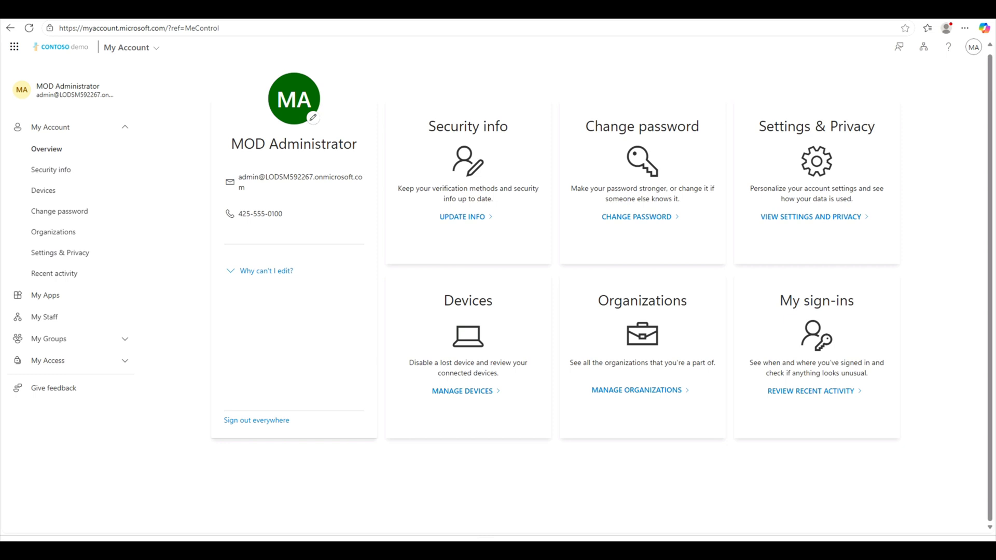
pyautogui.moveTo(758, 126); pyautogui.dragTo(861, 127)
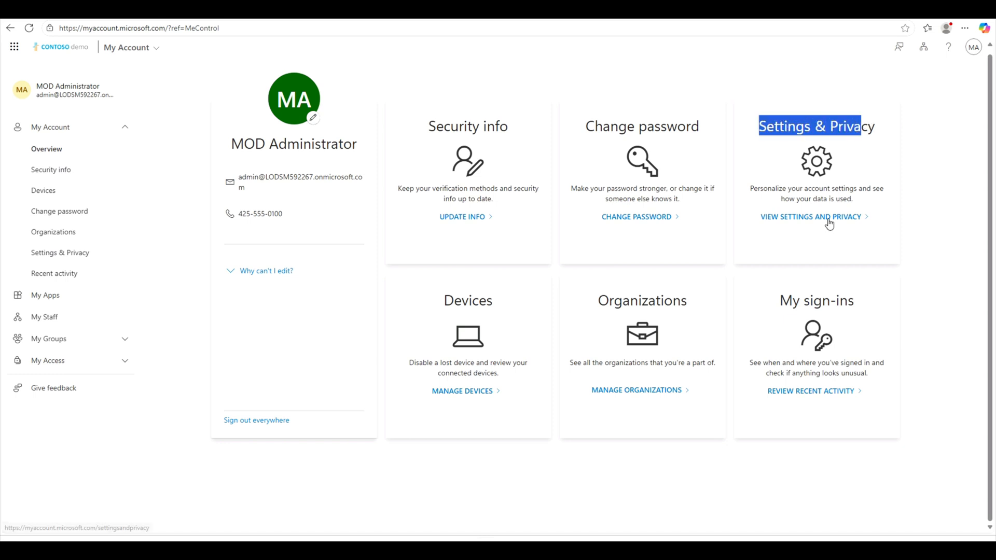
pyautogui.click(828, 223)
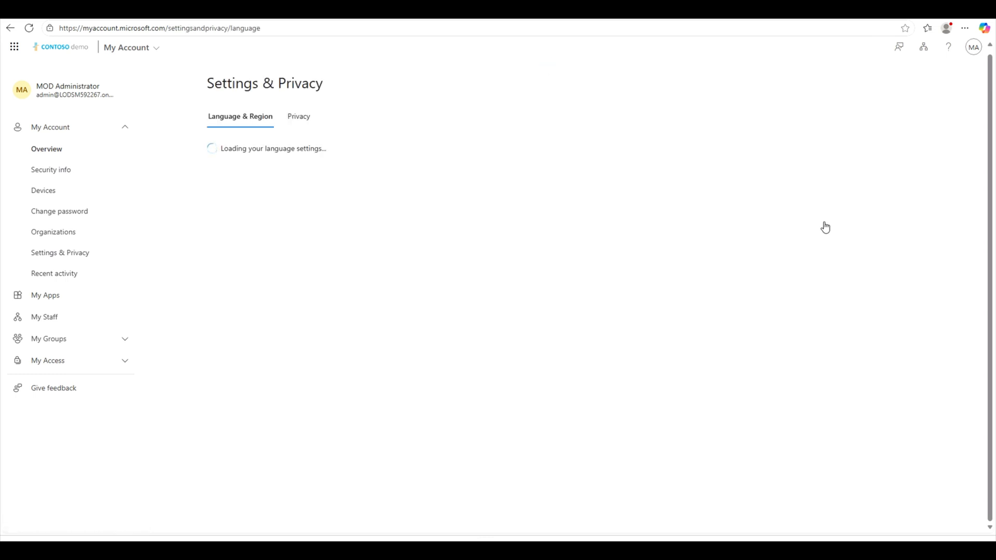
pyautogui.click(301, 123)
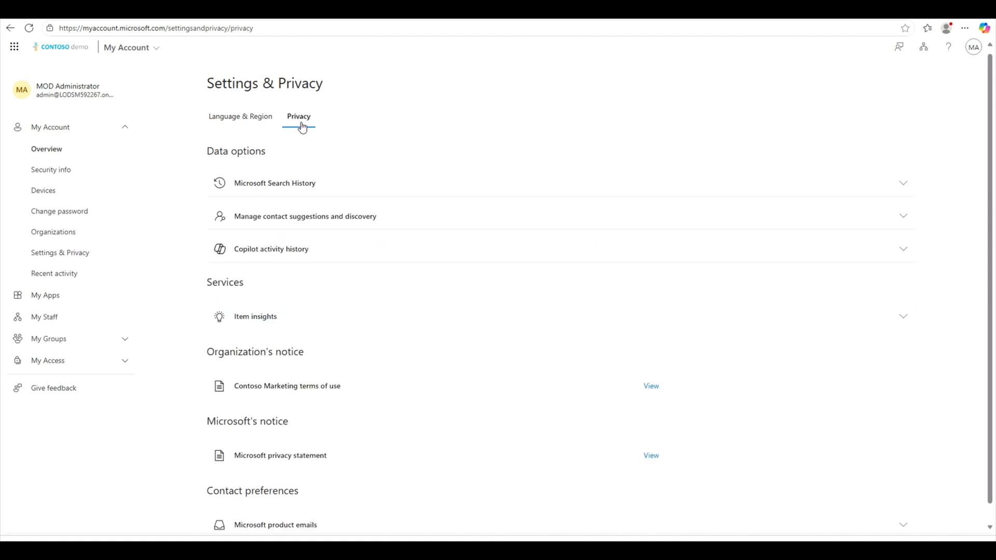
# Step: Enlarge the page to 125% and view the Contoso Marketing organizational privacy statement from the organization's notice
pyautogui.click(964, 28)
pyautogui.click(940, 100)
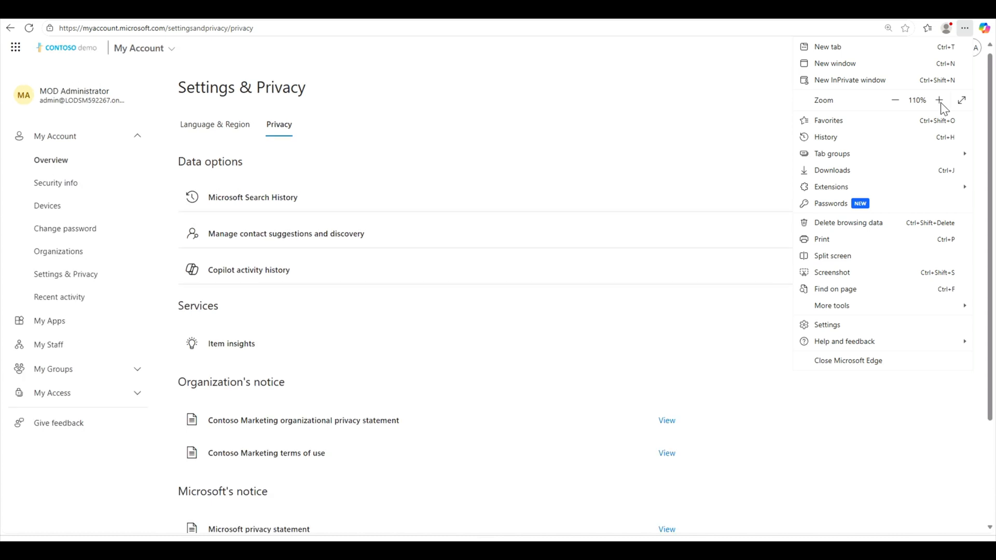
pyautogui.click(940, 101)
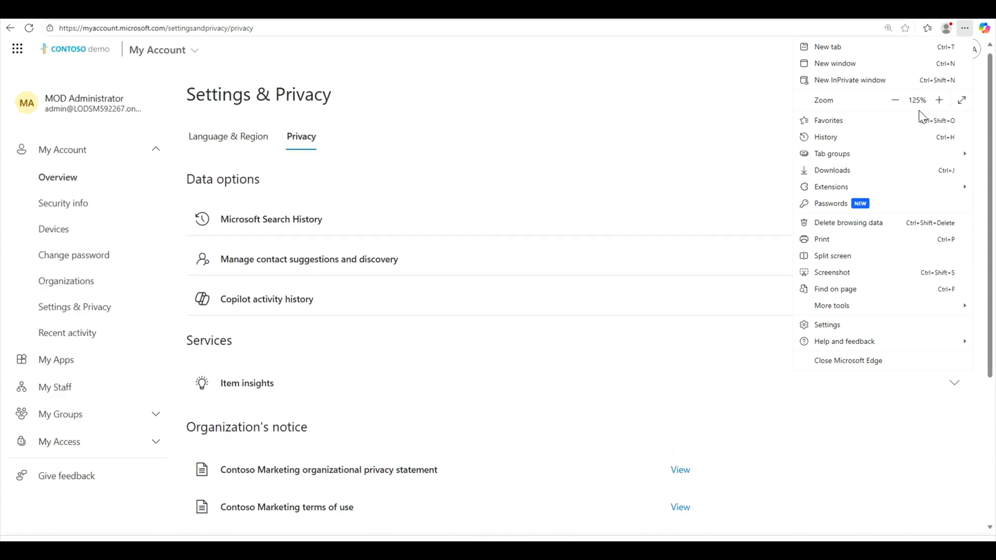
pyautogui.click(661, 120)
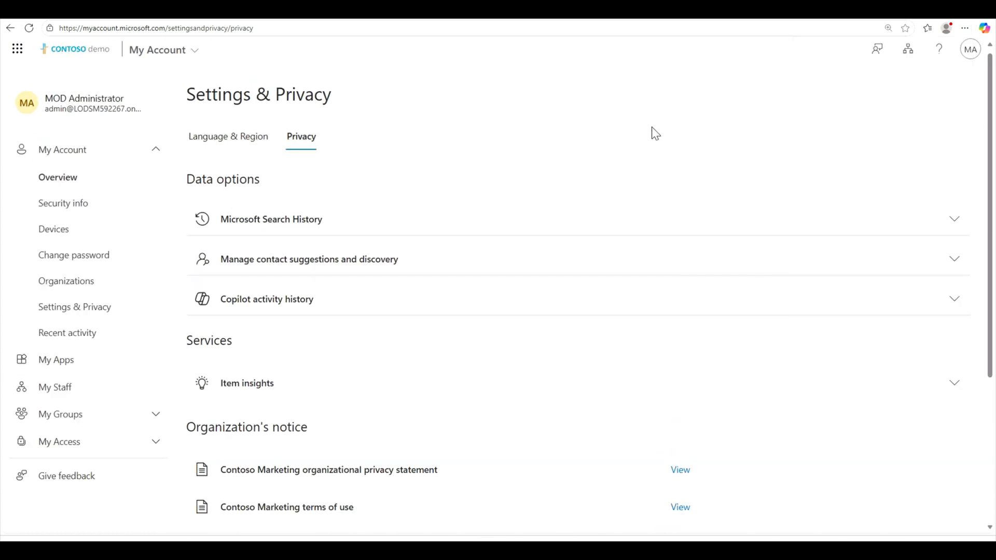
pyautogui.scroll(-4, 352, 386)
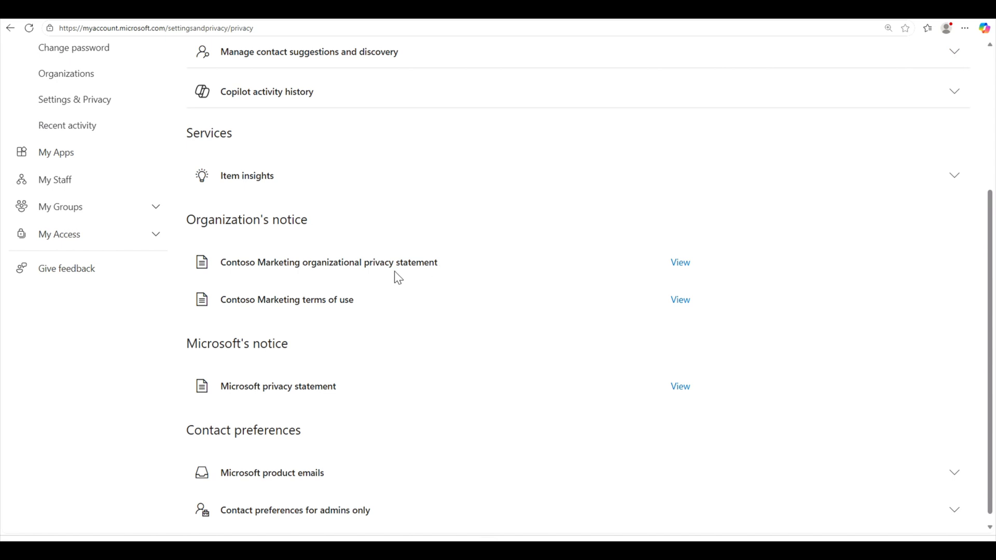
pyautogui.click(682, 267)
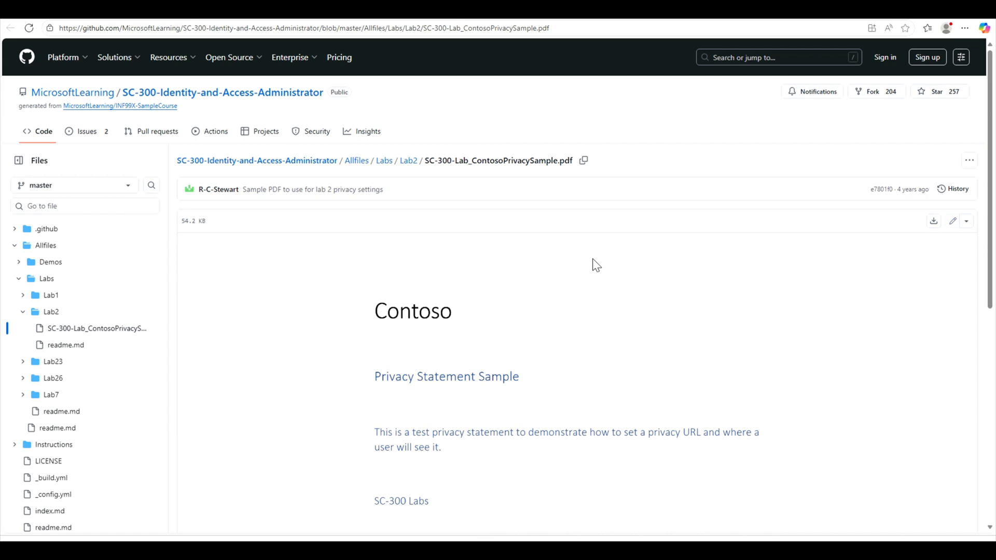
pyautogui.scroll(-2, 549, 303)
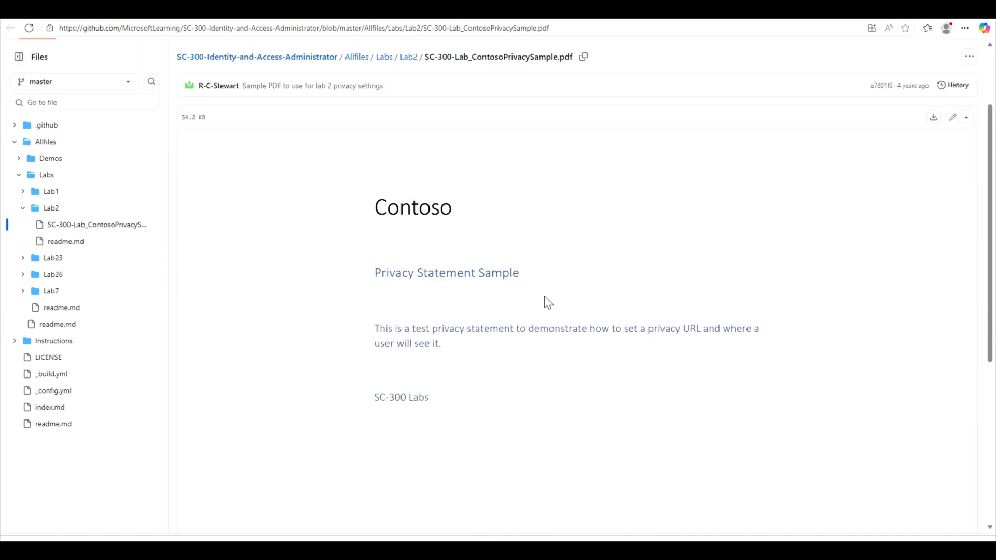